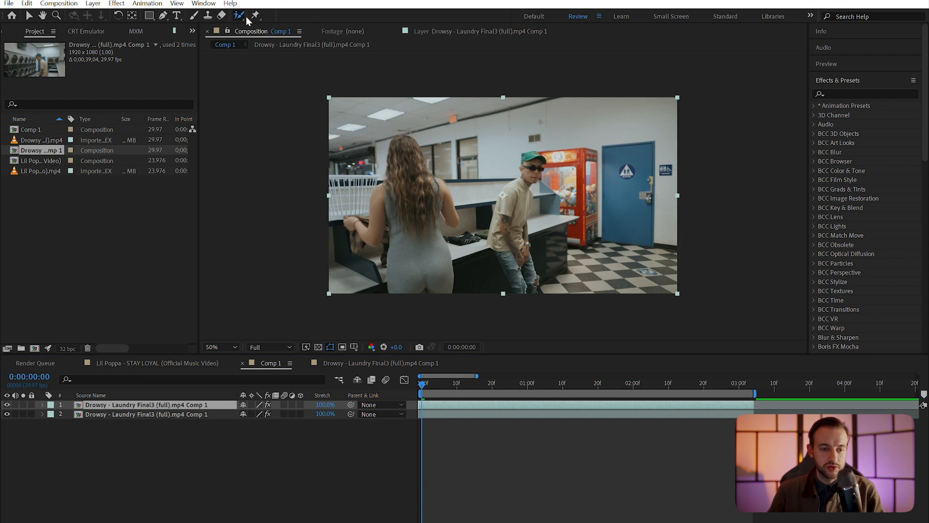
# Open the clip in the Layer panel and Roto Brush the man's shoulder and legs, subtracting the arm spike
pyautogui.doubleClick(526, 140)
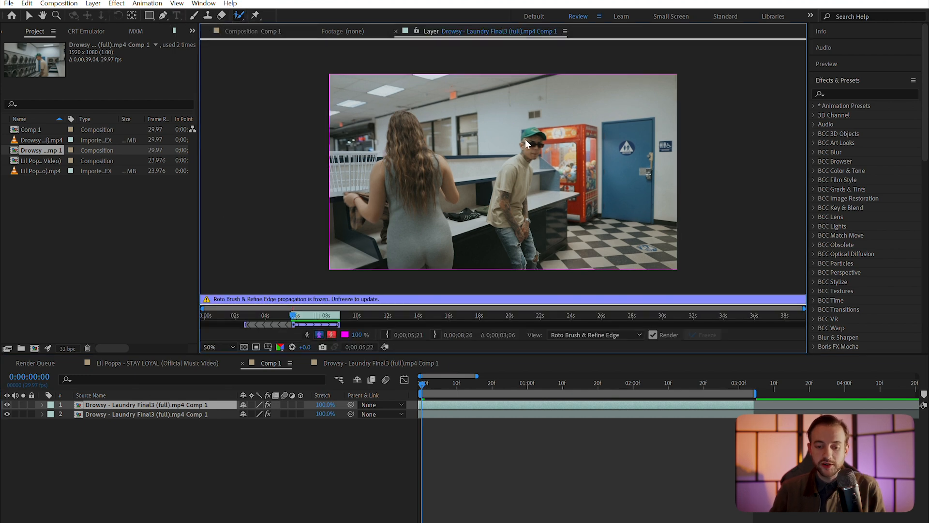
pyautogui.moveTo(505, 196); pyautogui.dragTo(522, 213)
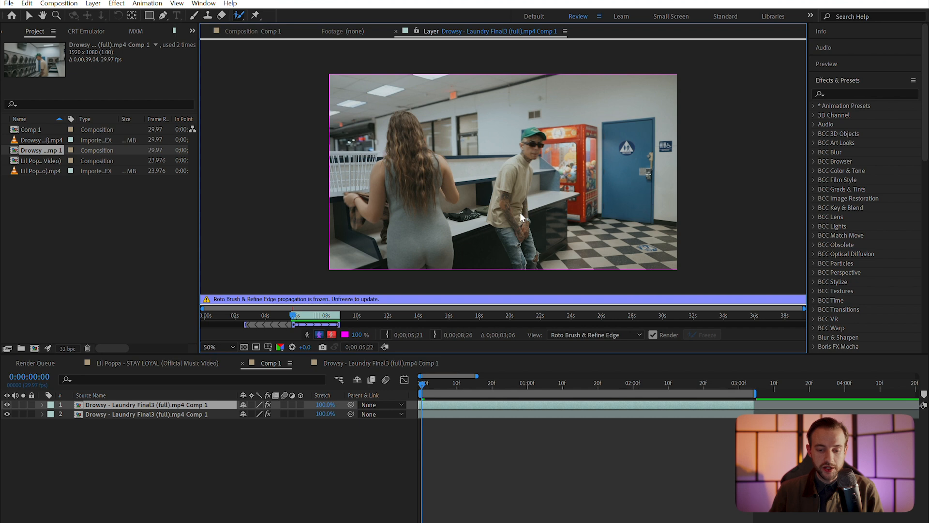
pyautogui.moveTo(546, 191)
pyautogui.keyDown('alt'); pyautogui.mouseDown()
pyautogui.moveTo(580, 218)
pyautogui.moveTo(566, 146)
pyautogui.mouseUp(); pyautogui.keyUp('alt')
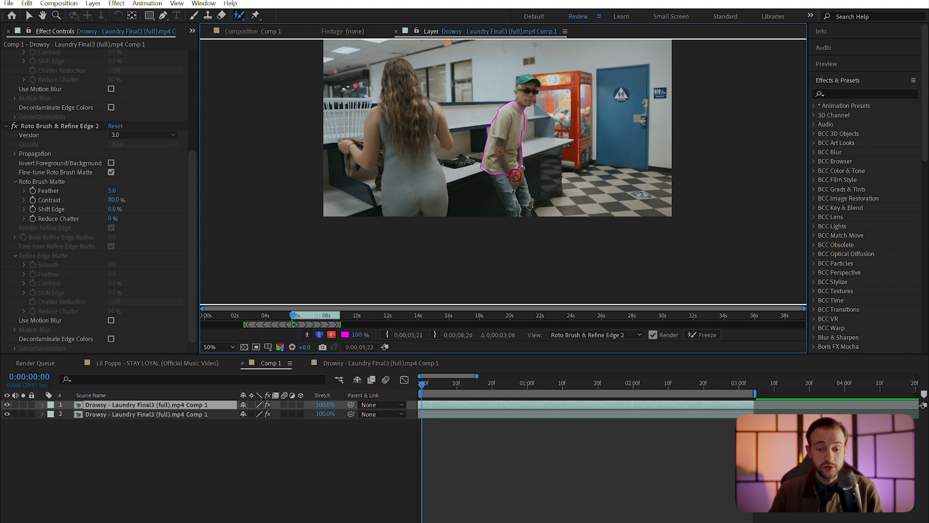
pyautogui.moveTo(517, 200)
pyautogui.mouseDown()
pyautogui.moveTo(512, 171)
pyautogui.moveTo(539, 179)
pyautogui.mouseUp()
# Exclude the dark counter, extend the matte down his leg and jeans, and enable Refine Edge
pyautogui.scroll(2, 513, 199)
pyautogui.keyDown('alt'); pyautogui.moveTo(442, 103); pyautogui.dragTo(465, 152); pyautogui.keyUp('alt')
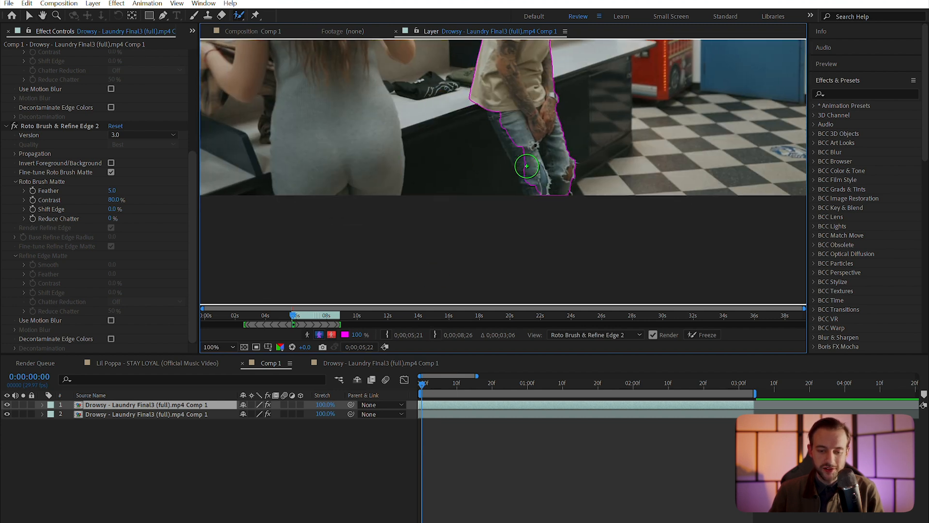
pyautogui.moveTo(504, 115)
pyautogui.mouseDown()
pyautogui.moveTo(543, 186)
pyautogui.moveTo(537, 201)
pyautogui.mouseUp()
pyautogui.moveTo(564, 87); pyautogui.dragTo(573, 255)
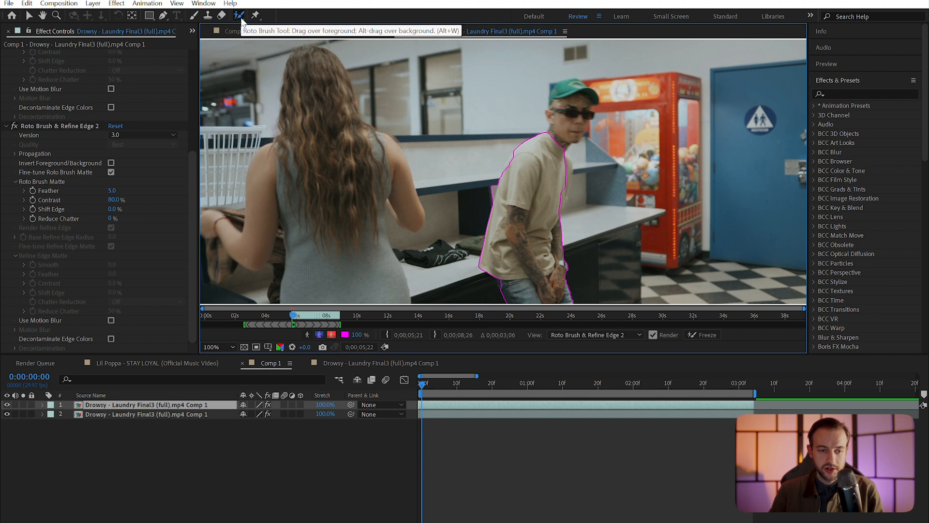
pyautogui.hotkey('alt', 'w')
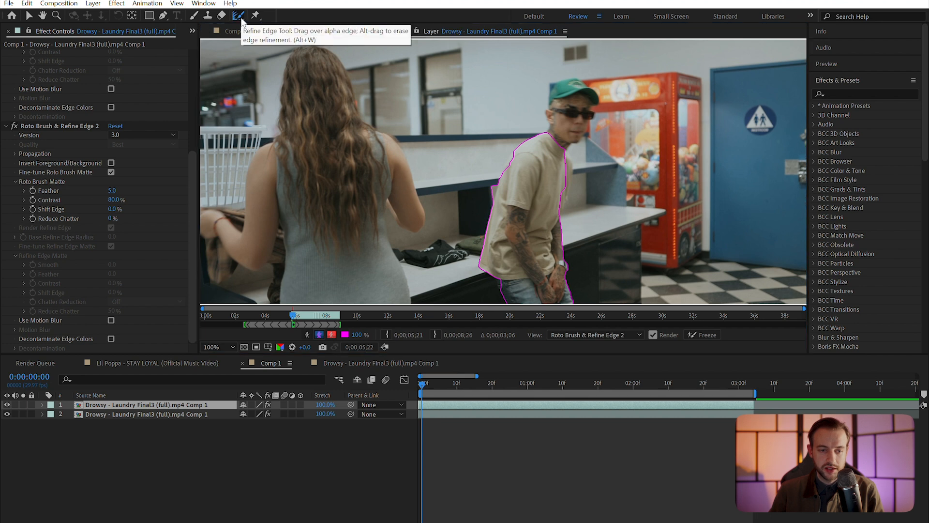
pyautogui.moveTo(329, 60); pyautogui.dragTo(345, 115)
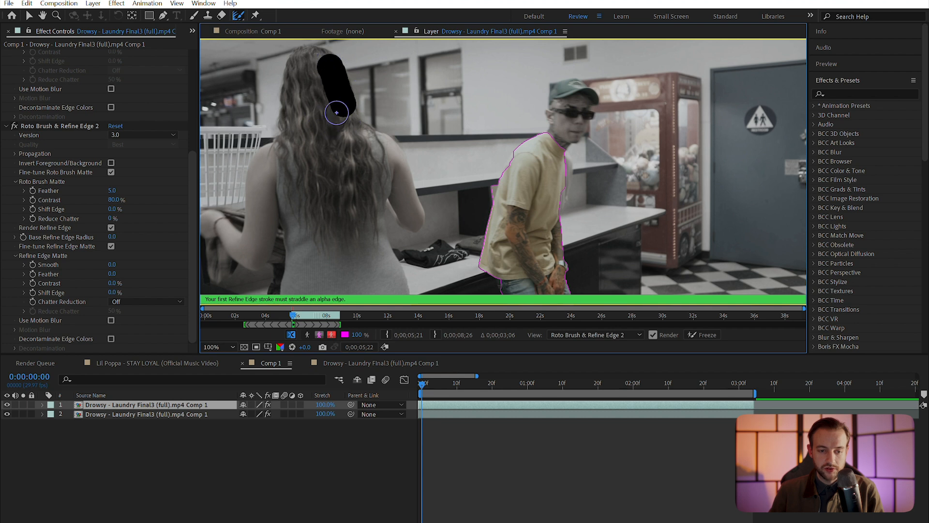
# Undo the stray hair refinement stroke and frame the man in the layer view
pyautogui.hotkey('ctrl', 'z')
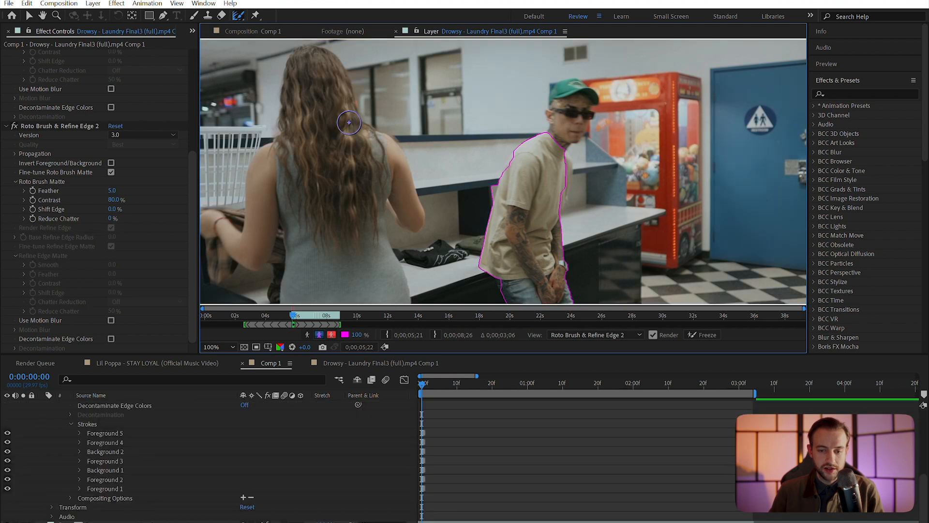
pyautogui.press('space')
pyautogui.moveTo(583, 132); pyautogui.dragTo(484, 123)
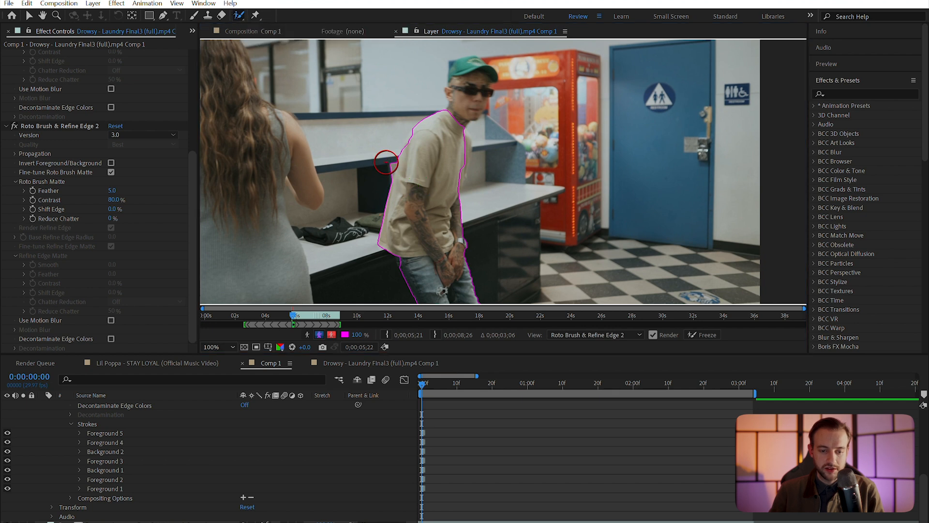
# Add the torso and face to the matte and exclude the background beside his neck and cap
pyautogui.keyDown('alt'); pyautogui.click(384, 162); pyautogui.keyUp('alt')
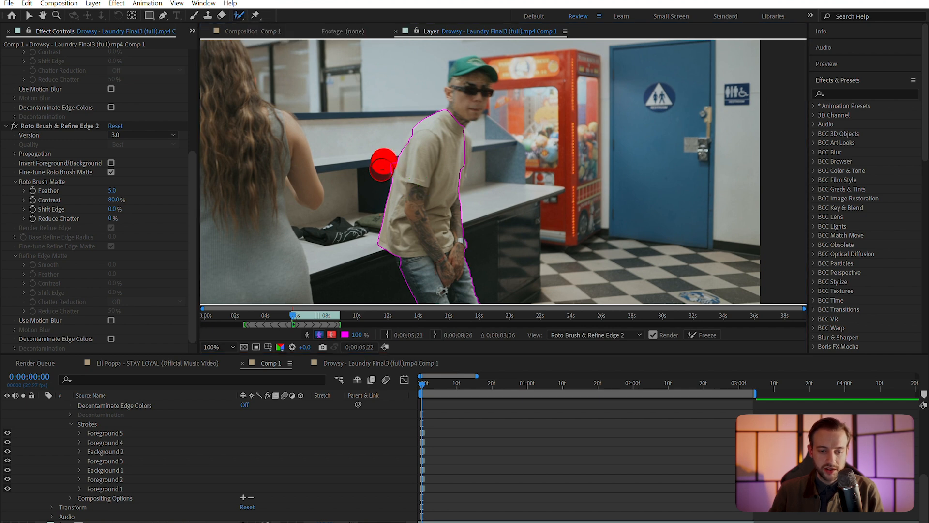
pyautogui.moveTo(456, 150); pyautogui.dragTo(453, 221)
pyautogui.scroll(2, 494, 161)
pyautogui.moveTo(410, 56)
pyautogui.mouseDown()
pyautogui.moveTo(437, 201)
pyautogui.moveTo(482, 206)
pyautogui.mouseUp()
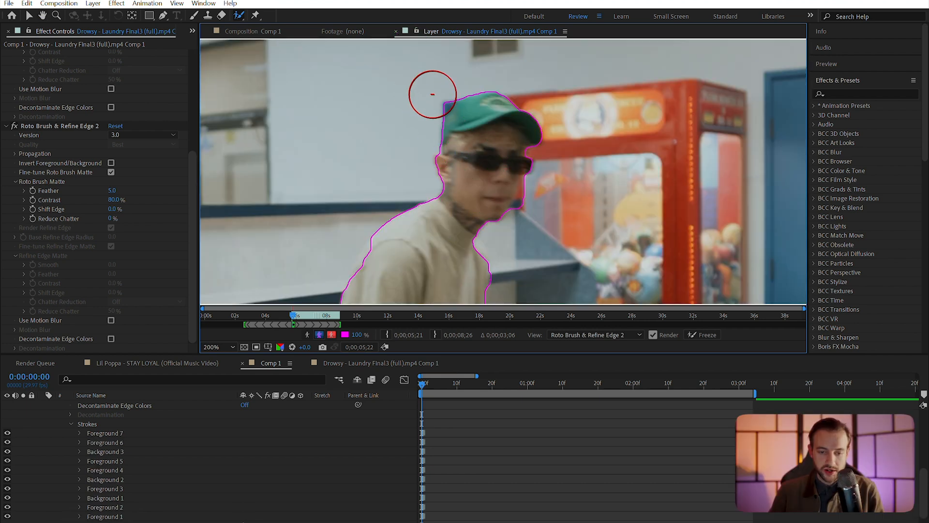
pyautogui.moveTo(429, 93); pyautogui.dragTo(451, 139)
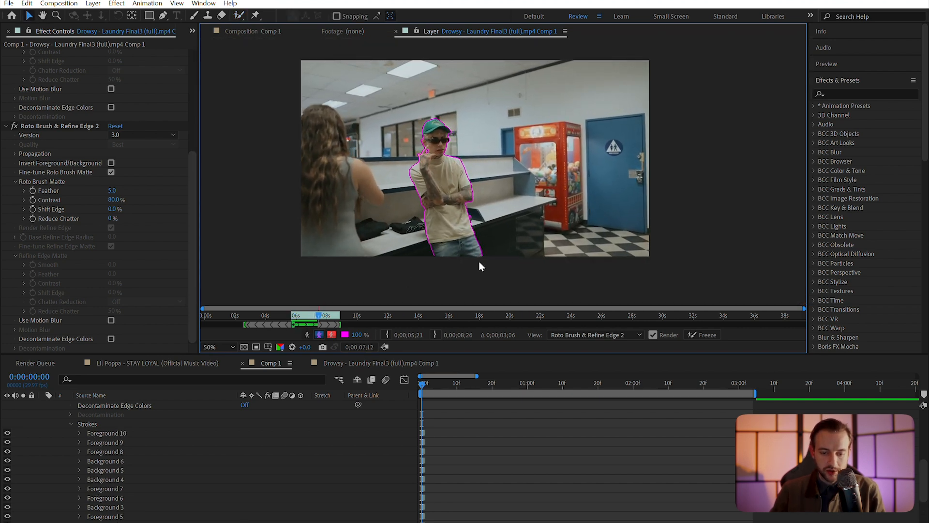
# On an earlier frame, zoom in on the arm and remove the background gap along its edge
pyautogui.moveTo(609, 386); pyautogui.dragTo(586, 388)
pyautogui.press('space')
pyautogui.moveTo(541, 224); pyautogui.dragTo(533, 172)
pyautogui.scroll(5, 532, 172)
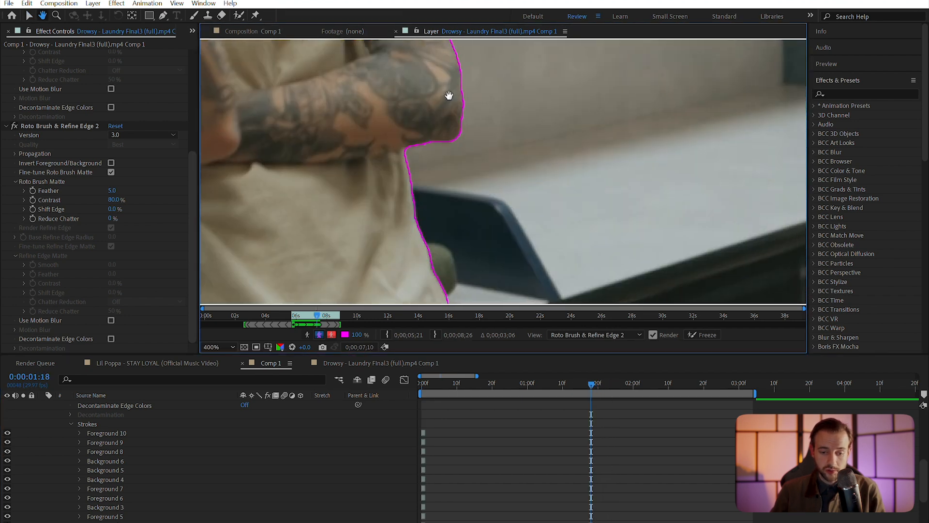
pyautogui.moveTo(449, 95); pyautogui.dragTo(440, 5)
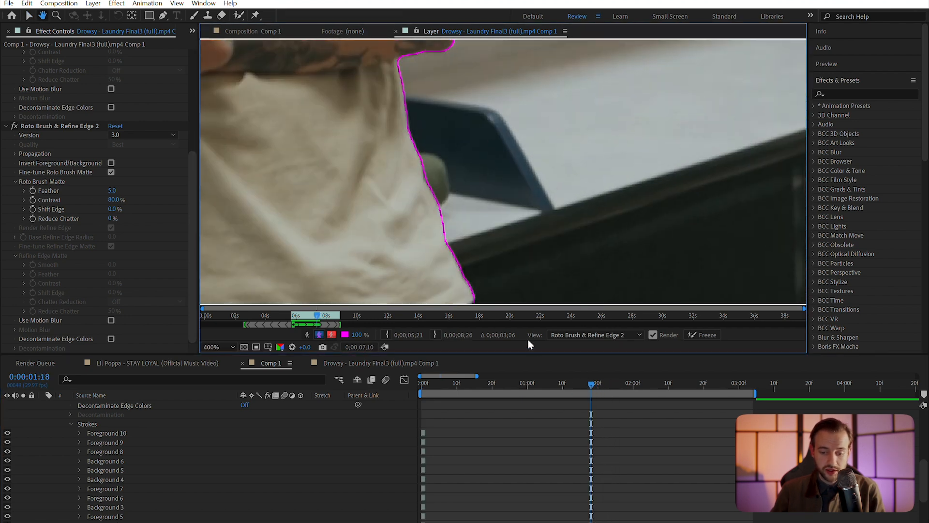
pyautogui.moveTo(591, 390); pyautogui.dragTo(595, 387)
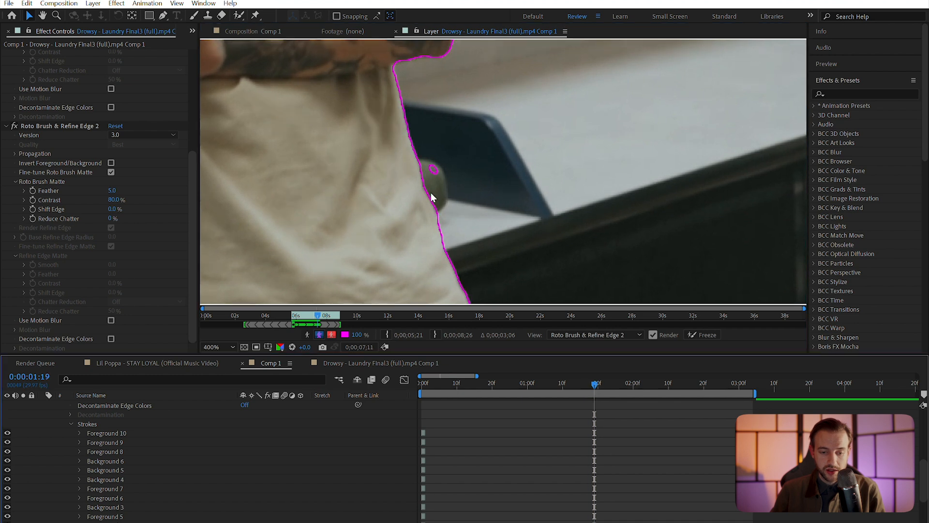
pyautogui.click(239, 15)
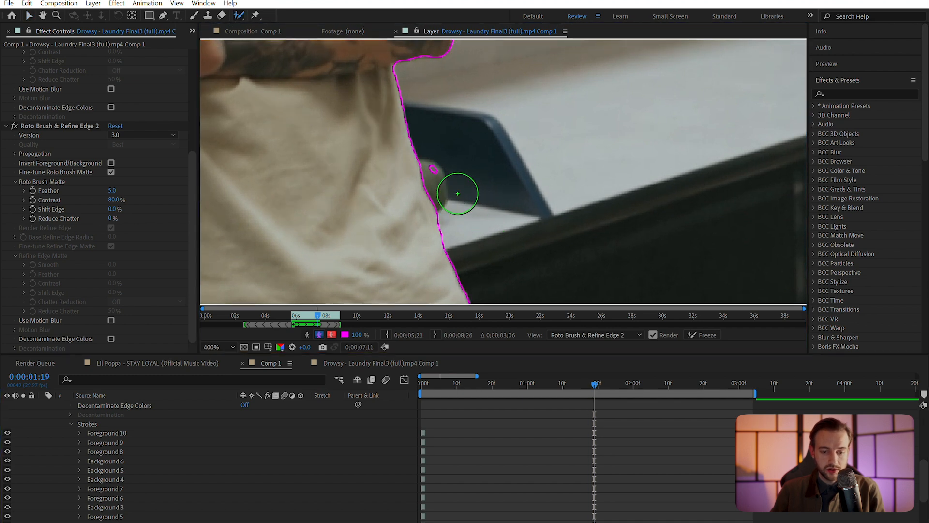
pyautogui.moveTo(441, 154); pyautogui.dragTo(449, 165)
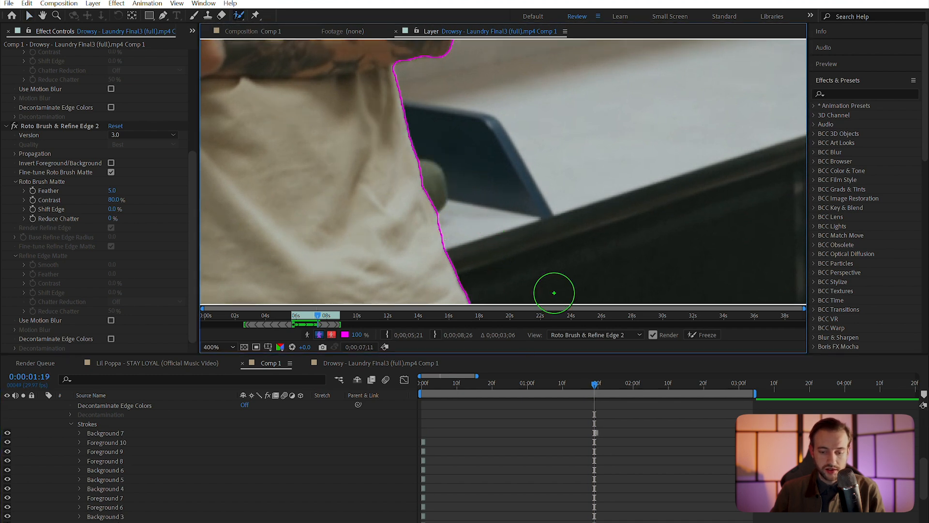
# Propagate the man's matte through the span and start freezing it
pyautogui.press('space')
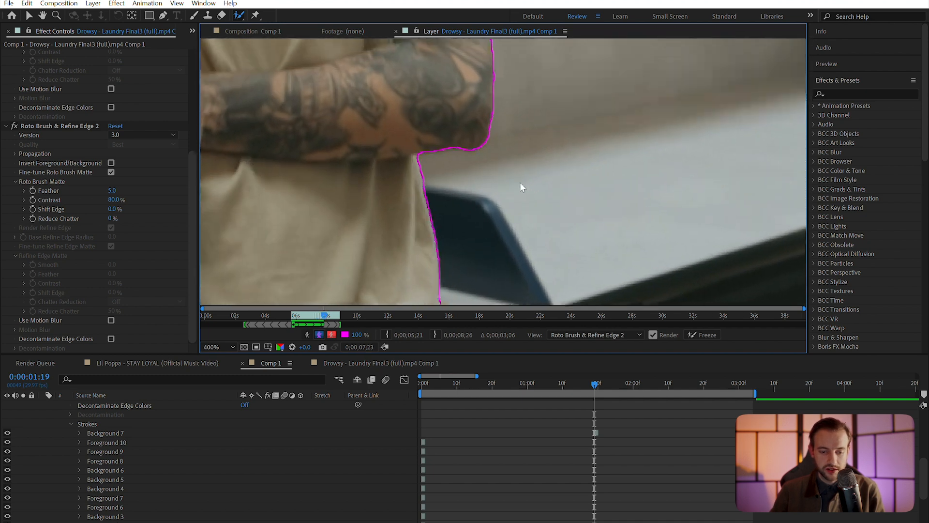
pyautogui.scroll(-6, 376, 200)
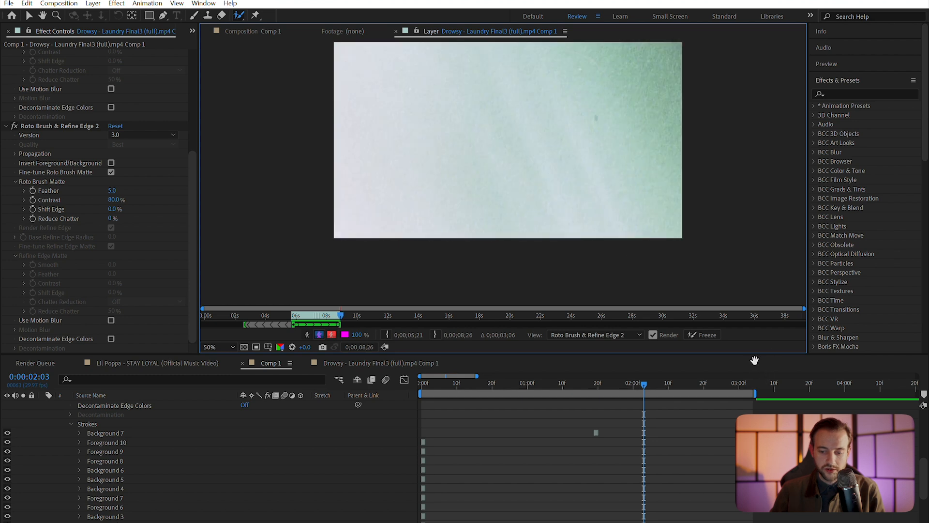
pyautogui.click(699, 336)
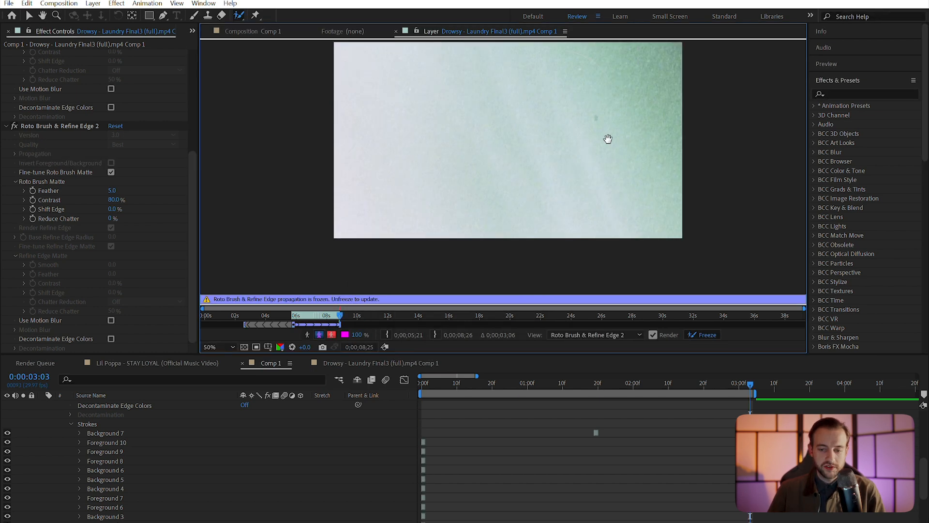
# Once the freeze finishes, recentre the layer view and return the playhead to 0:00
pyautogui.moveTo(608, 139); pyautogui.dragTo(566, 197)
pyautogui.moveTo(526, 380); pyautogui.dragTo(345, 381)
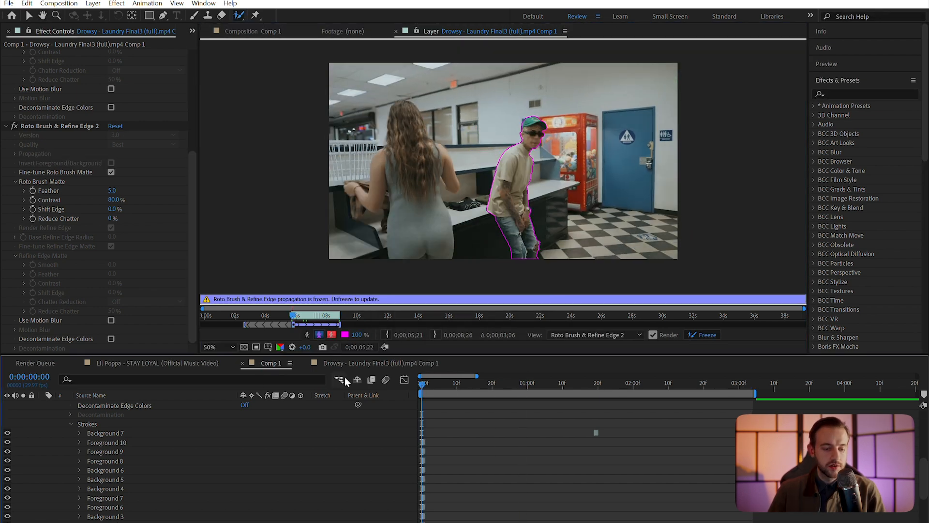
# Return to the Comp 1 composition view and collapse the top layer's properties
pyautogui.click(256, 33)
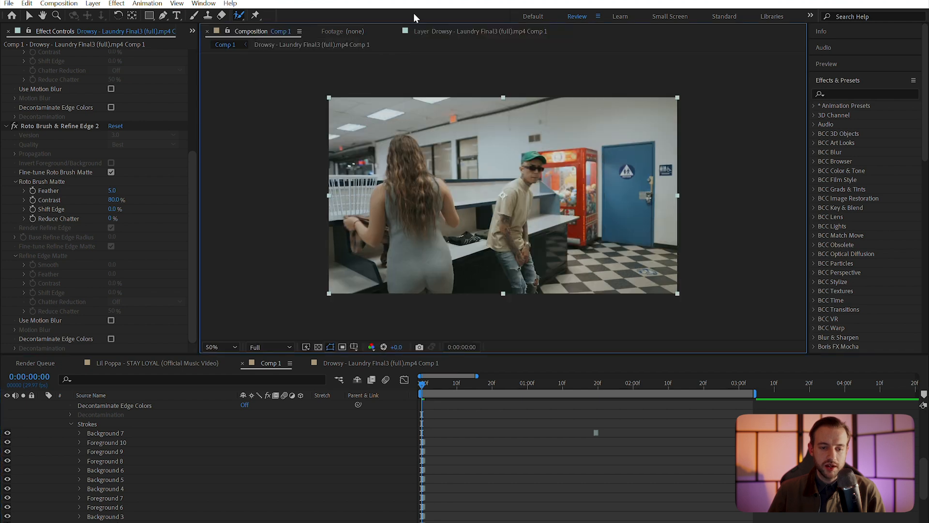
pyautogui.click(434, 31)
pyautogui.click(249, 33)
pyautogui.click(425, 30)
pyautogui.click(253, 33)
pyautogui.scroll(5, 100, 431)
pyautogui.click(42, 406)
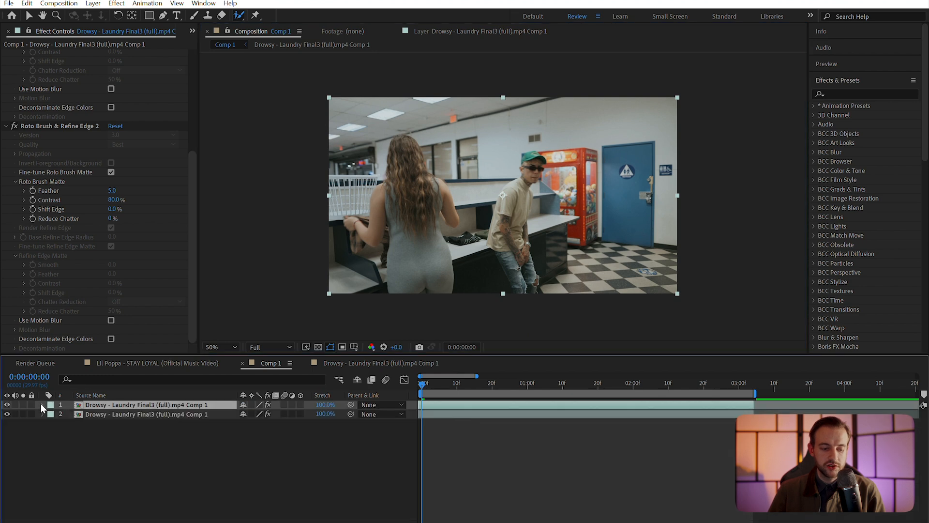
# Duplicate the roto'd Drowsy clip layer twice so three copies stack
pyautogui.hotkey('ctrl', 'd')
pyautogui.click(112, 434)
pyautogui.click(115, 406)
pyautogui.click(119, 414)
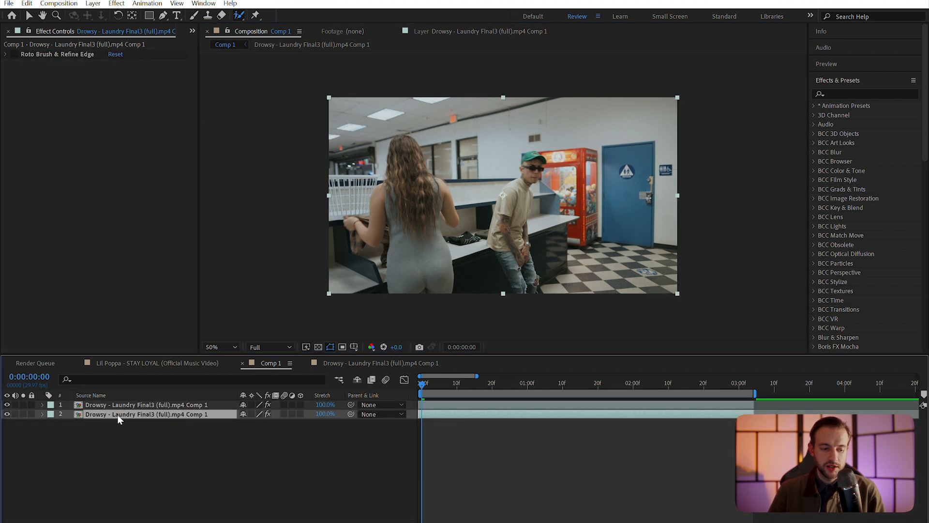
pyautogui.click(137, 405)
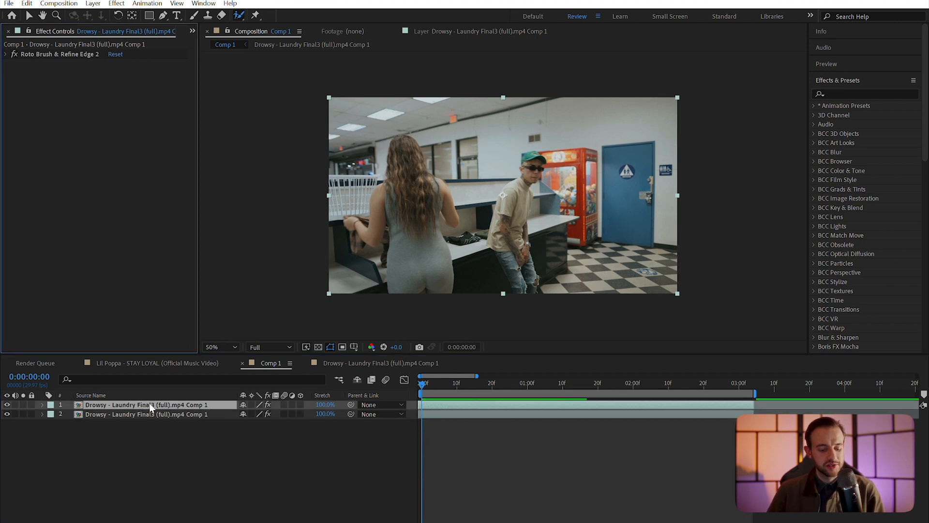
pyautogui.hotkey('ctrl', 'd')
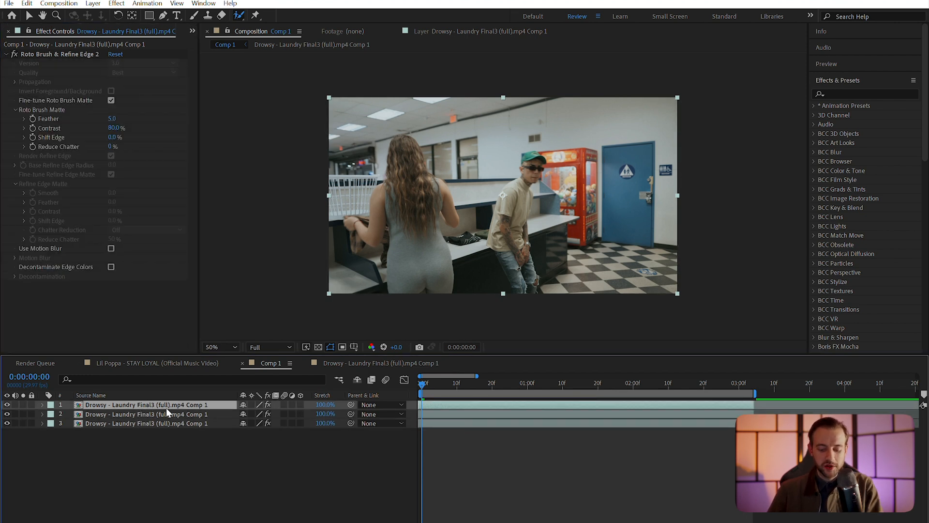
# Set a Position keyframe of 960, 540 at 0:00 on the middle layer
pyautogui.click(195, 414)
pyautogui.press('p')
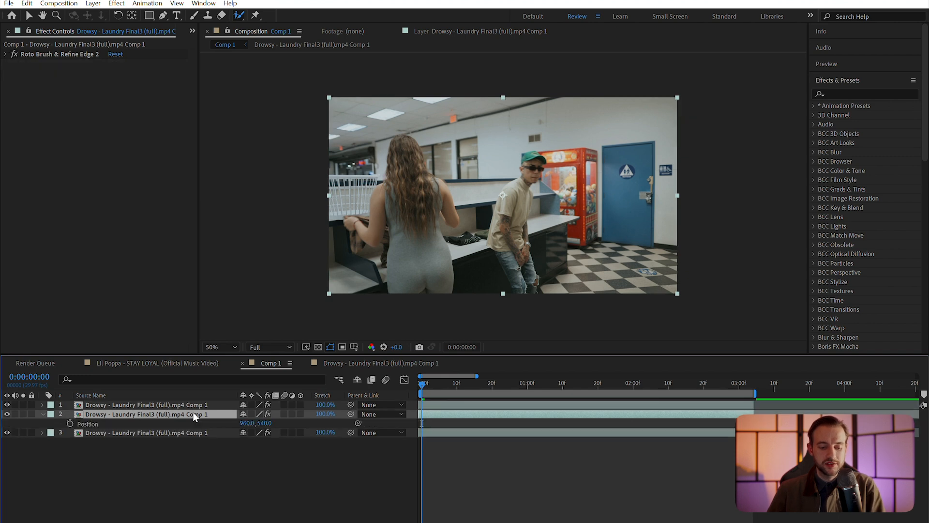
pyautogui.click(70, 424)
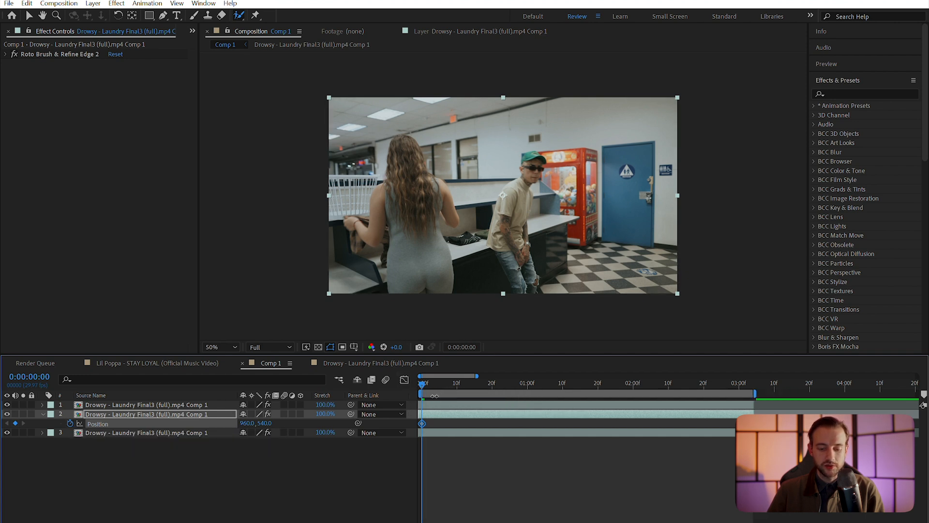
# At frame 8, slide the clone right to 1234, 540 and enable motion blur on both layers
pyautogui.press('space')
pyautogui.moveTo(477, 376); pyautogui.dragTo(441, 376)
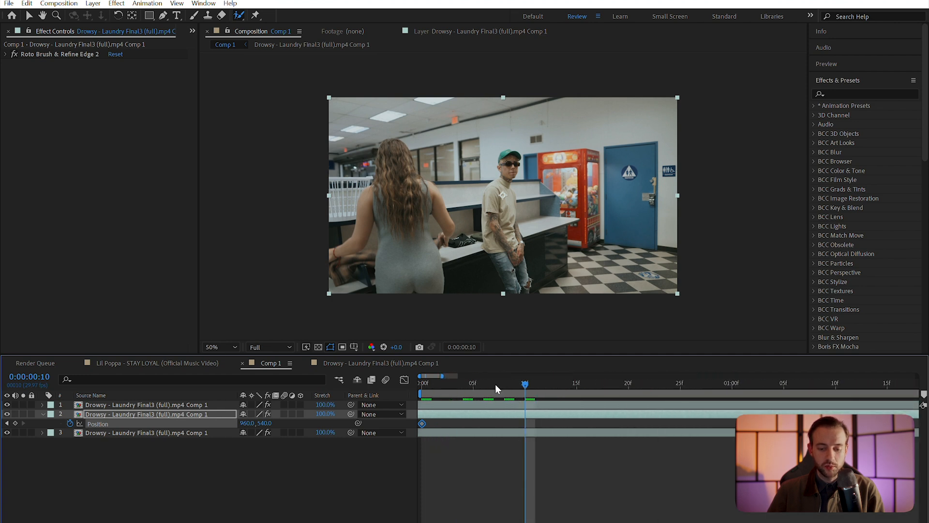
pyautogui.moveTo(491, 387); pyautogui.dragTo(505, 385)
pyautogui.moveTo(247, 424); pyautogui.dragTo(213, 429)
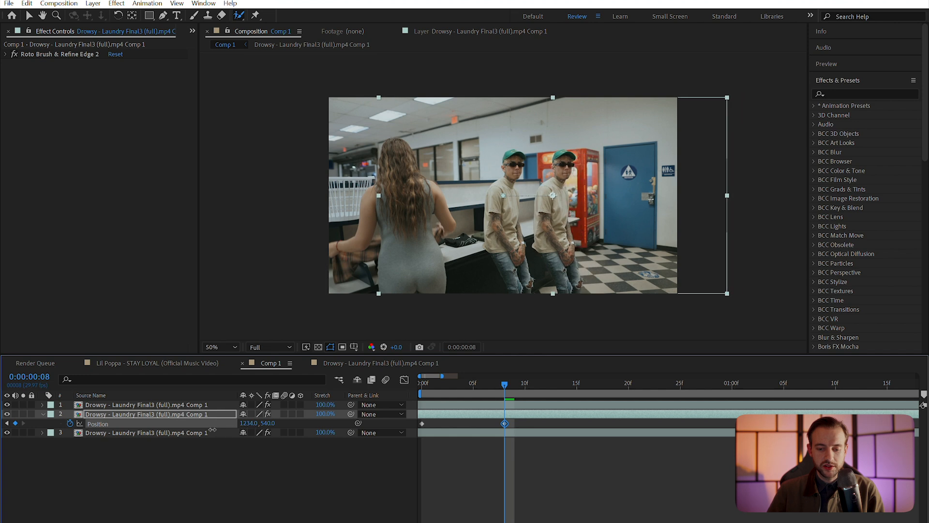
pyautogui.click(284, 415)
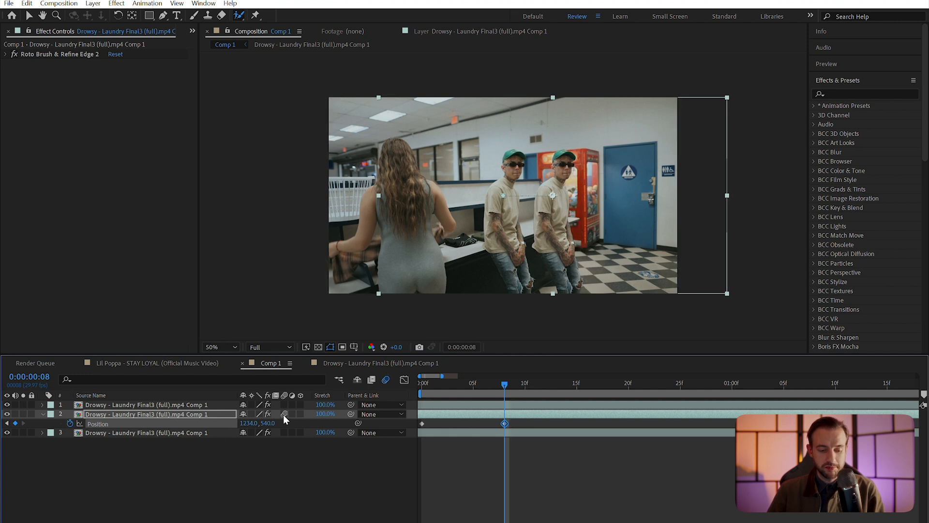
pyautogui.click(285, 433)
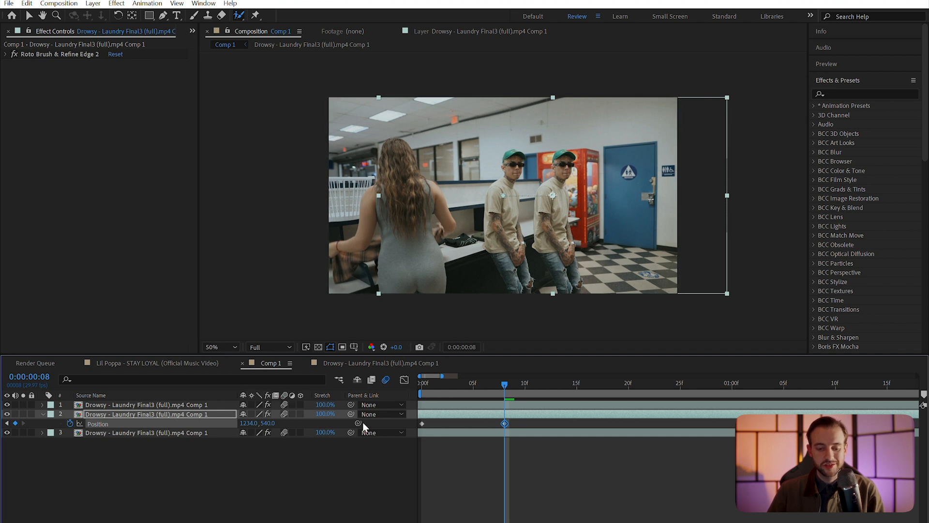
# Apply Easy Ease to both Position keyframes, then duplicate the clone layer
pyautogui.moveTo(524, 421); pyautogui.dragTo(395, 439)
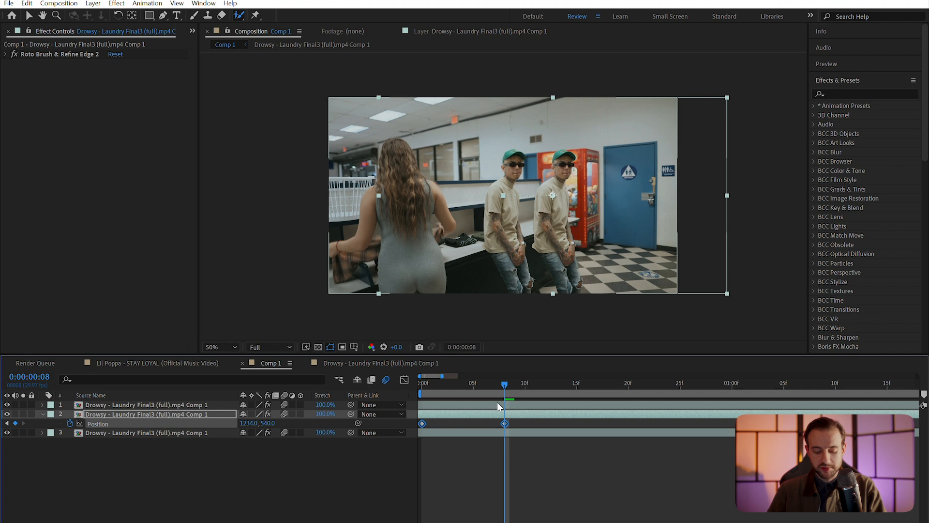
pyautogui.click(521, 423)
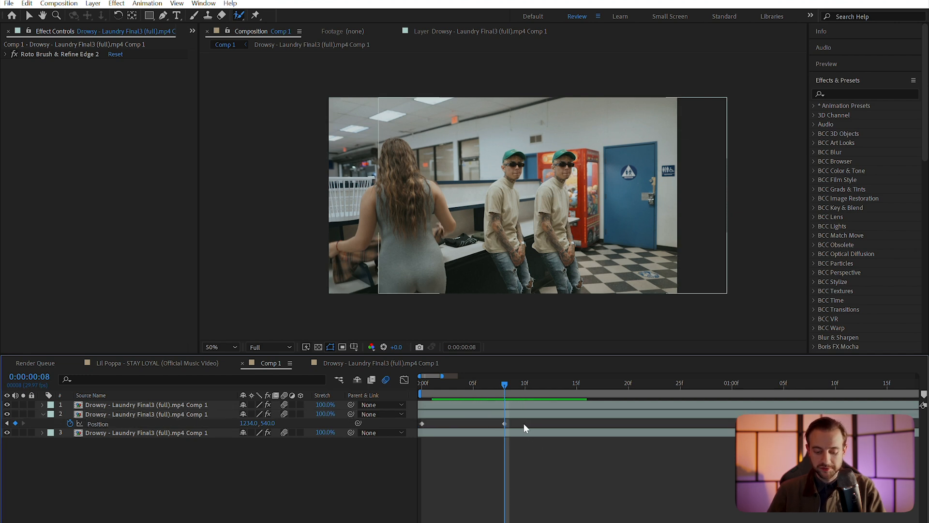
pyautogui.moveTo(523, 423); pyautogui.dragTo(407, 417)
pyautogui.press('F9')
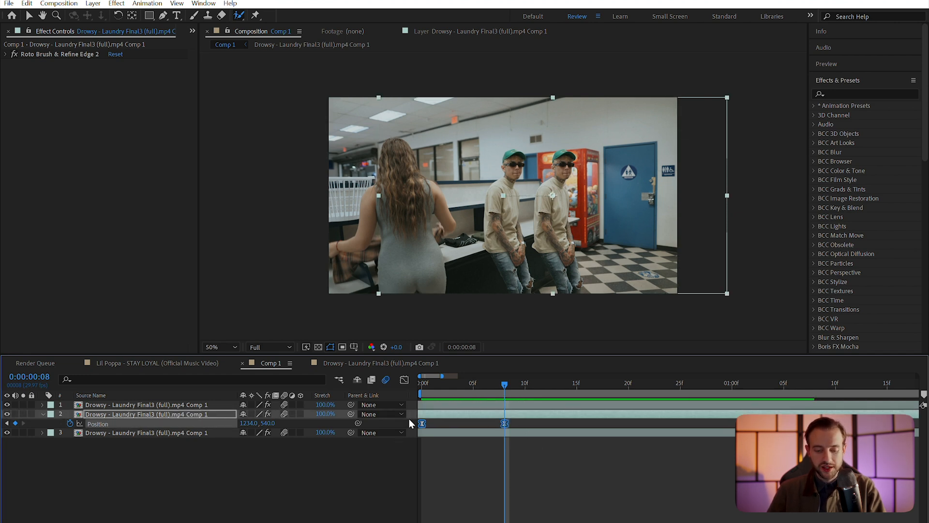
pyautogui.click(529, 421)
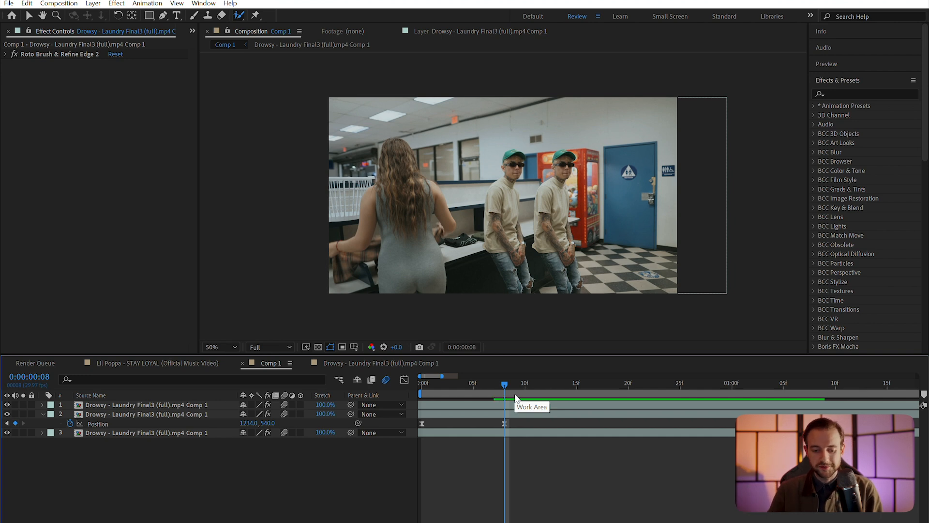
pyautogui.click(489, 414)
pyautogui.hotkey('ctrl', 'd')
# Push the new duplicate further right, duplicate again, and offset that clone further right at frame 24
pyautogui.moveTo(502, 385); pyautogui.dragTo(588, 382)
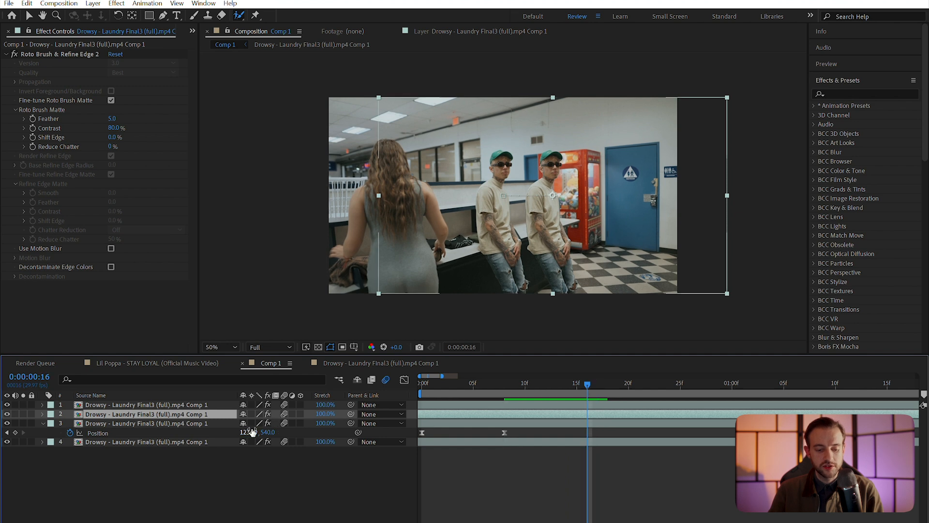
pyautogui.moveTo(250, 435); pyautogui.dragTo(380, 415)
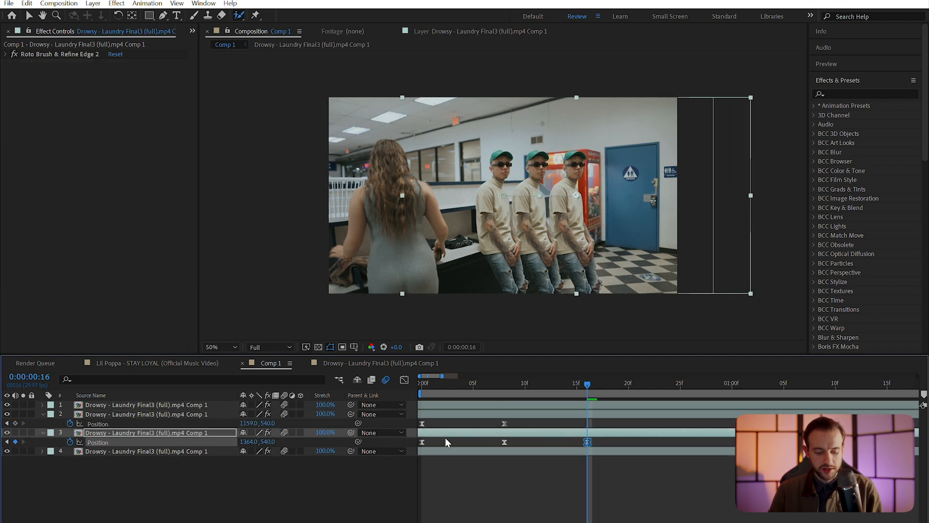
pyautogui.hotkey('ctrl', 'd')
pyautogui.moveTo(587, 383); pyautogui.dragTo(669, 385)
pyautogui.moveTo(257, 451); pyautogui.dragTo(327, 432)
# Add hold Position keyframes at frame 27 on all three clone layers
pyautogui.click(669, 413)
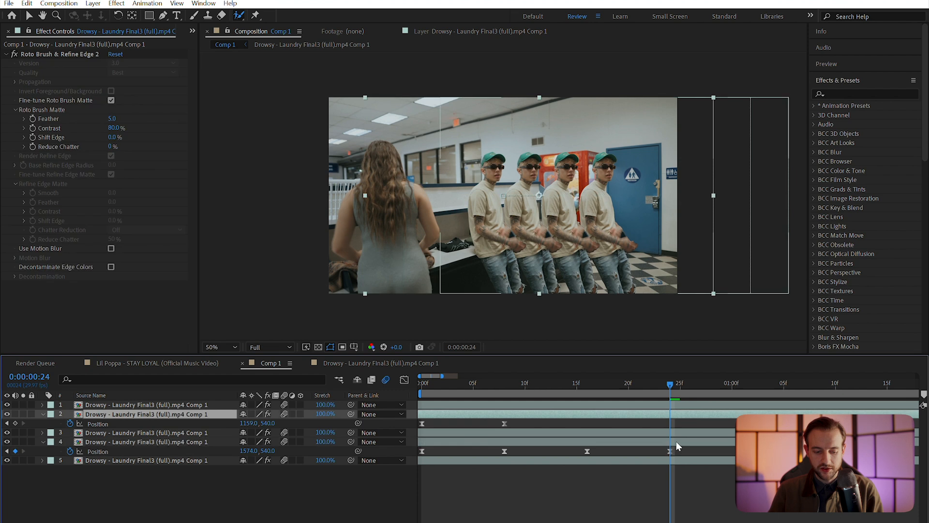
pyautogui.keyDown('shift'); pyautogui.click(676, 441); pyautogui.keyUp('shift')
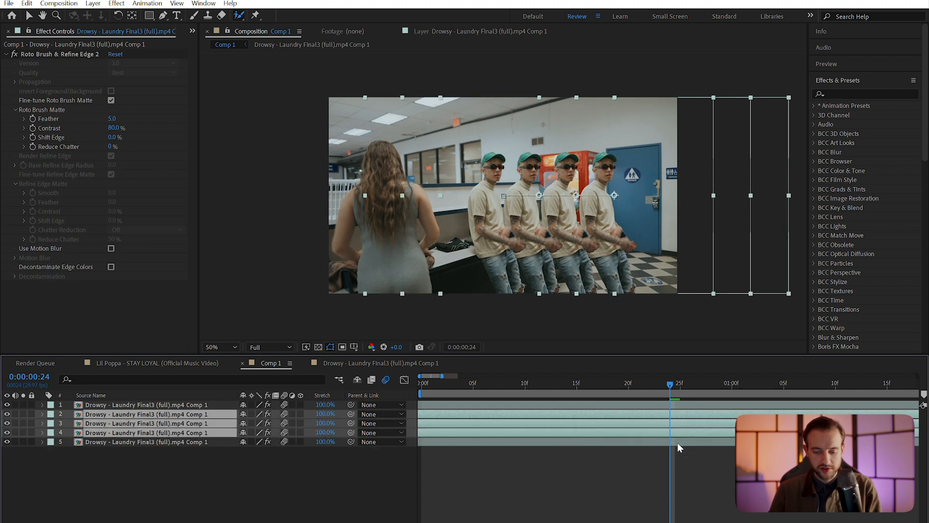
pyautogui.press('p')
pyautogui.press('p')
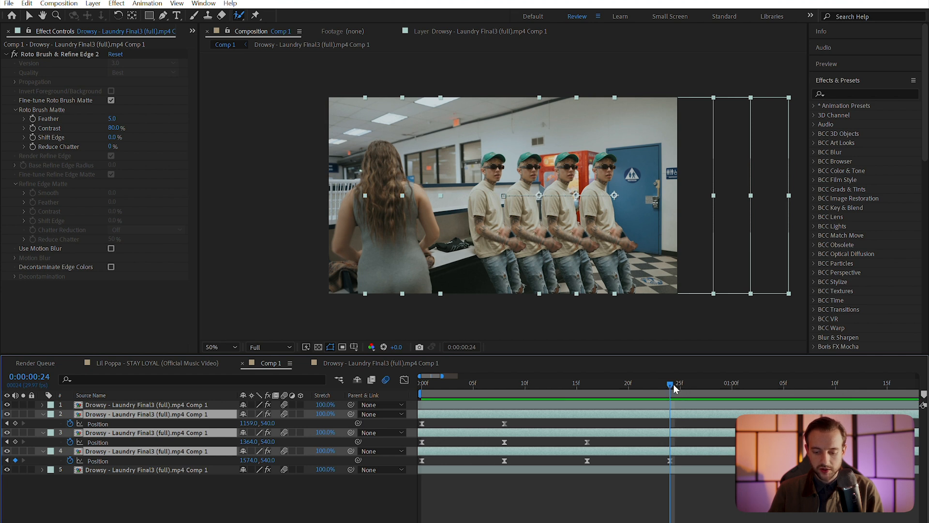
pyautogui.moveTo(673, 385); pyautogui.dragTo(700, 385)
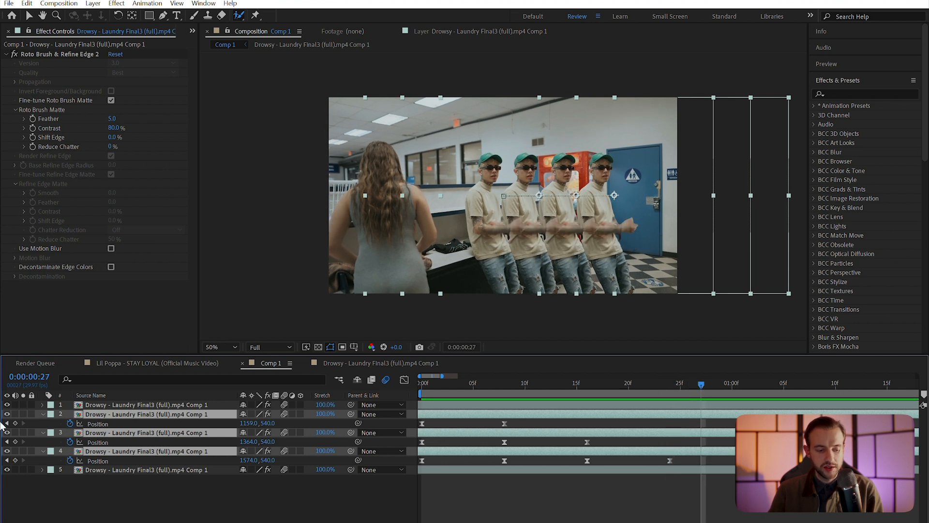
pyautogui.click(16, 424)
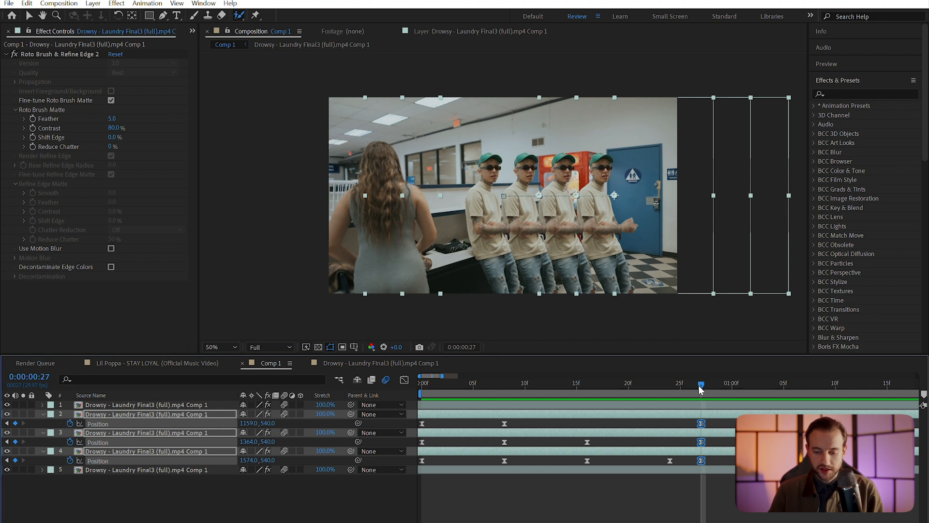
pyautogui.moveTo(700, 384); pyautogui.dragTo(773, 384)
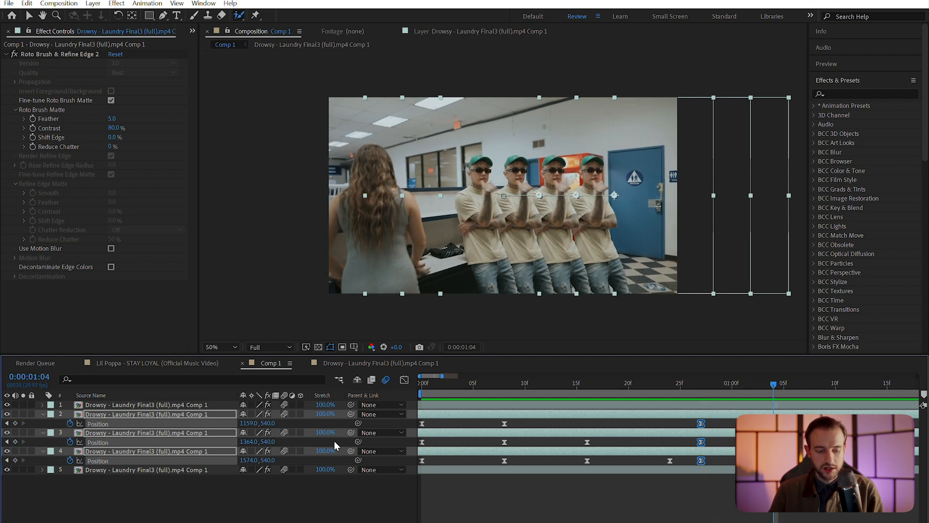
# At 1:04, set the first two clones' Position X to 960
pyautogui.click(43, 414)
pyautogui.click(42, 414)
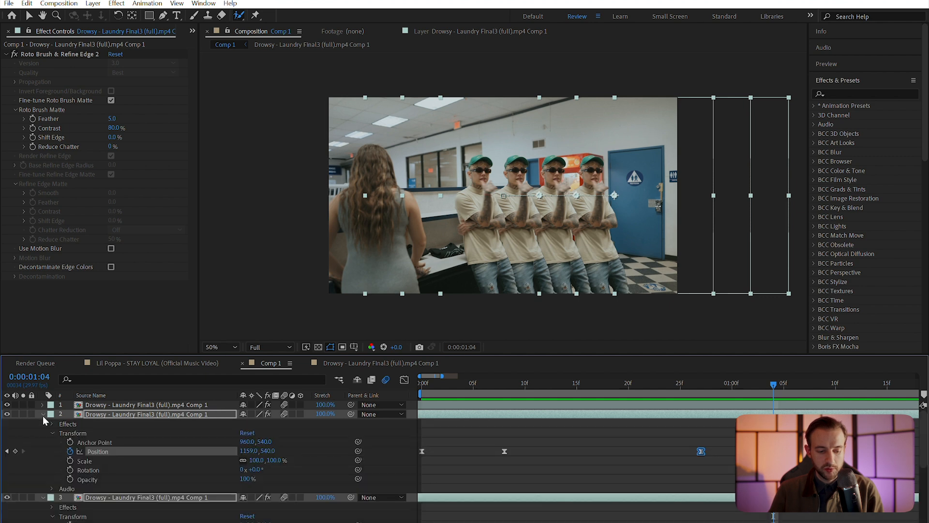
pyautogui.click(247, 451)
pyautogui.write('960')
pyautogui.press('Return')
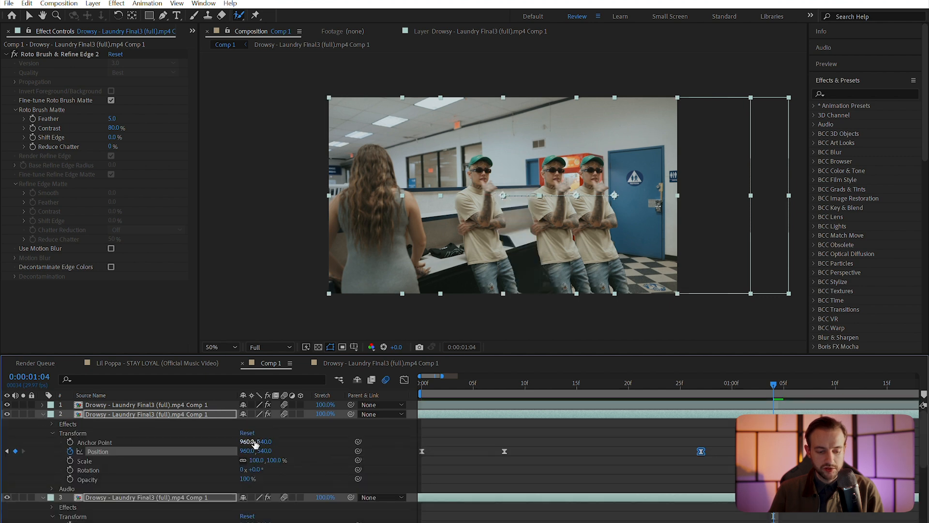
pyautogui.scroll(-1, 261, 495)
pyautogui.click(247, 506)
pyautogui.write('960')
pyautogui.press('Return')
pyautogui.scroll(-3, 269, 466)
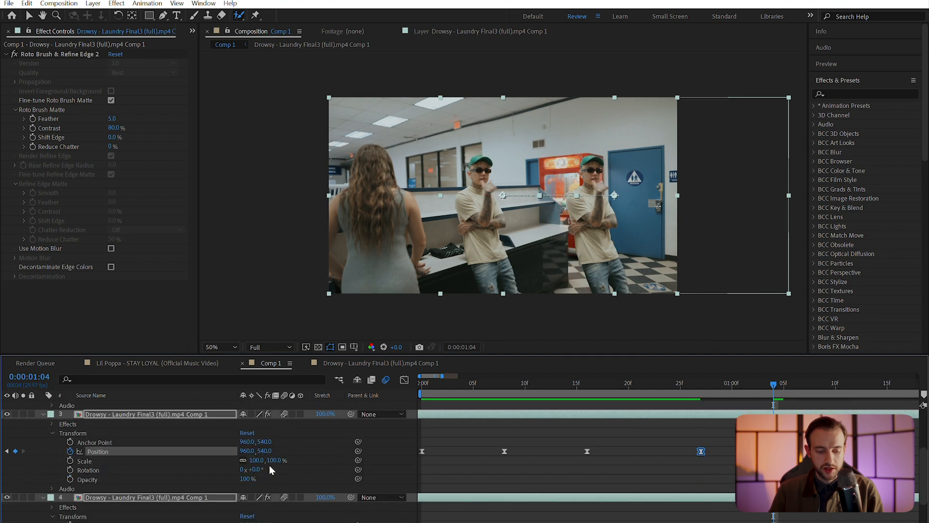
# Reset the third clone's Transform to centre, show only keyframed properties, and preview the merge
pyautogui.click(252, 488)
pyautogui.scroll(-1, 270, 455)
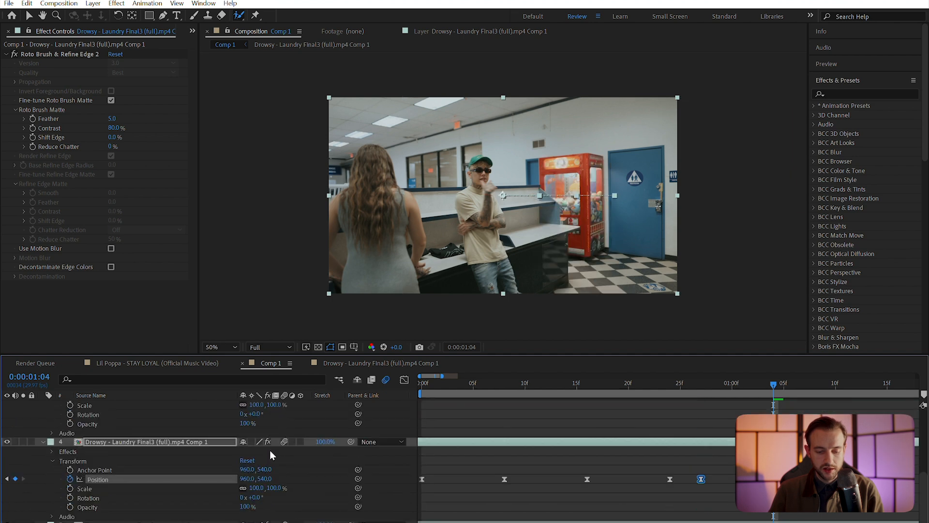
pyautogui.scroll(5, 527, 481)
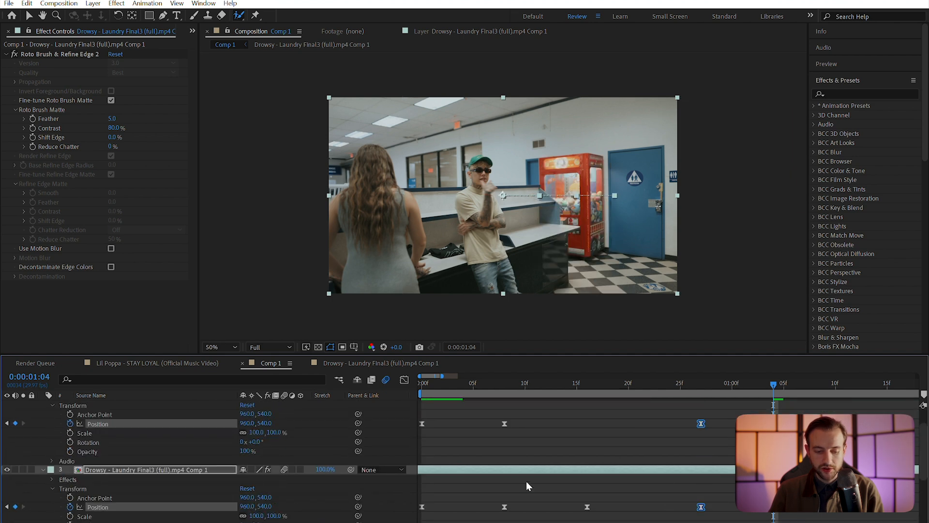
pyautogui.press('u')
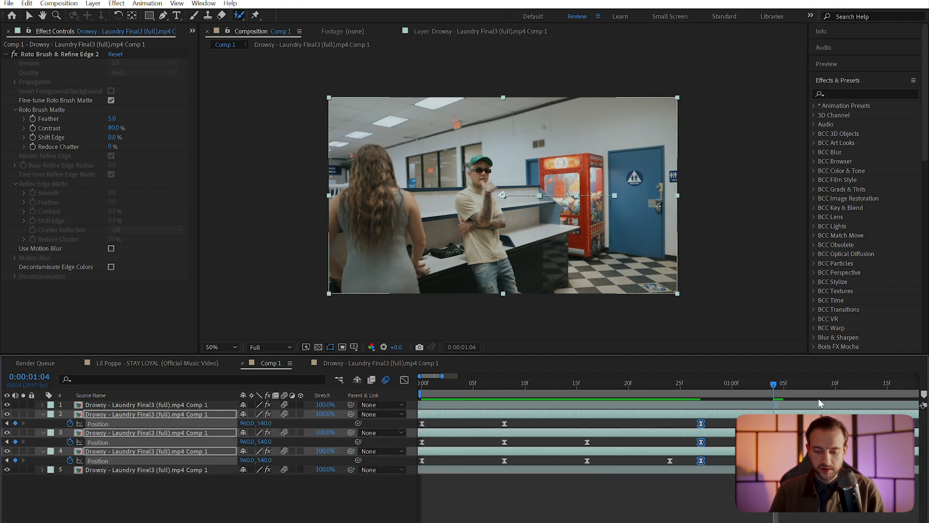
pyautogui.click(696, 384)
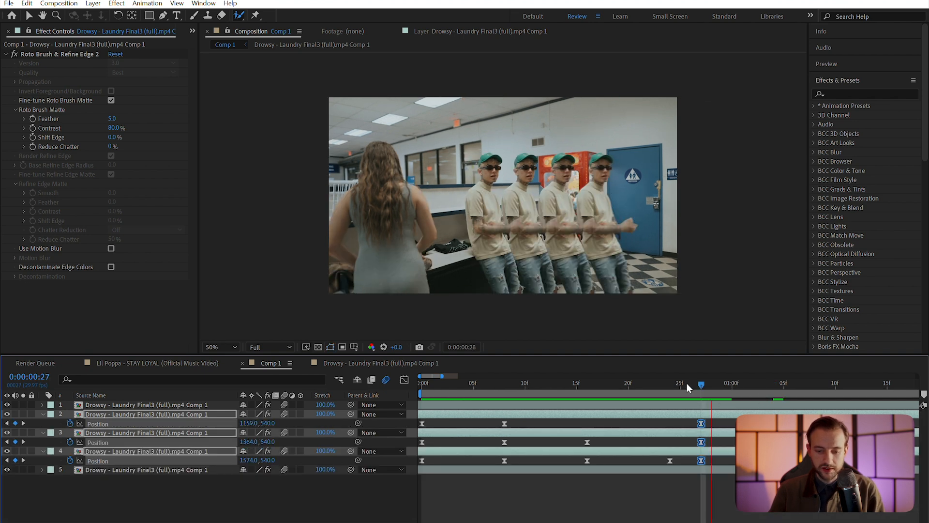
pyautogui.press('space')
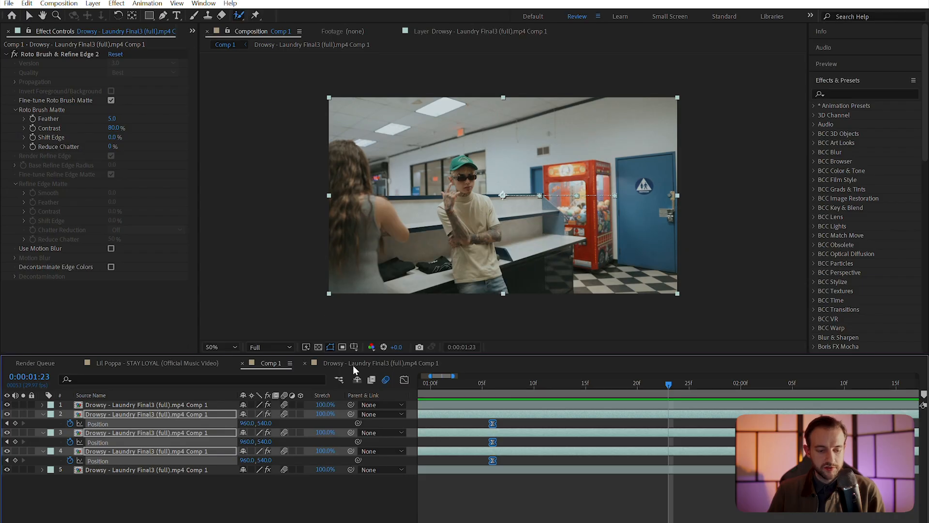
# Delete the three clone layers and preview the clip from the start
pyautogui.click(177, 413)
pyautogui.keyDown('shift'); pyautogui.click(175, 453); pyautogui.keyUp('shift')
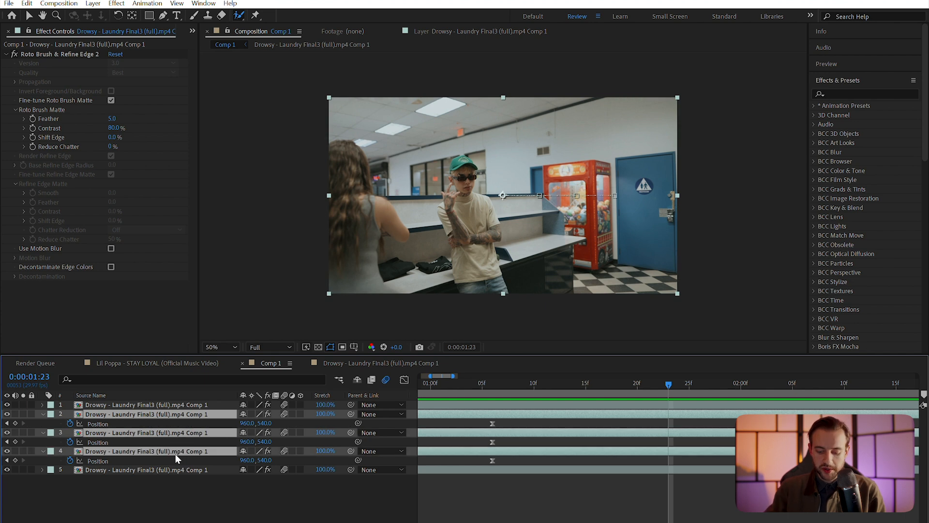
pyautogui.press('Delete')
pyautogui.moveTo(516, 386); pyautogui.dragTo(318, 397)
pyautogui.press('space')
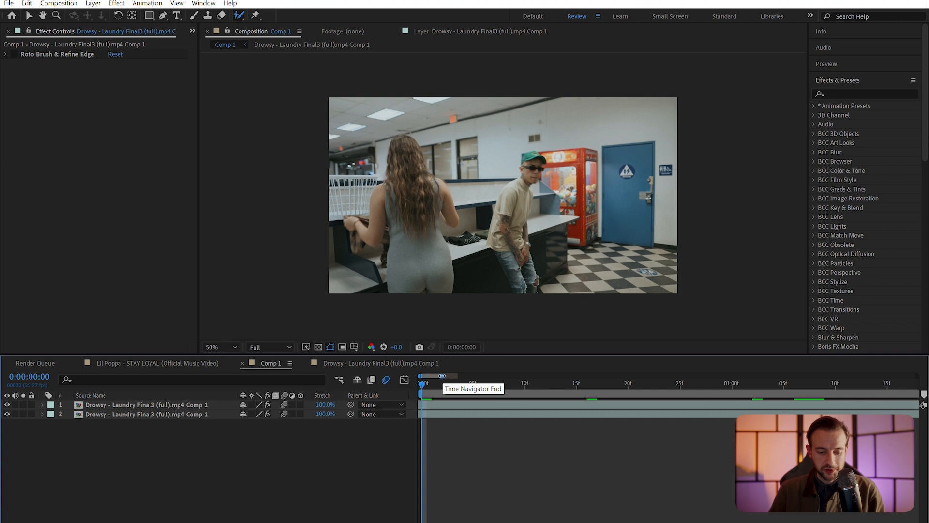
pyautogui.moveTo(443, 376); pyautogui.dragTo(454, 376)
# Duplicate the top roto'd clip layer and select the new second layer
pyautogui.click(150, 406)
pyautogui.click(158, 415)
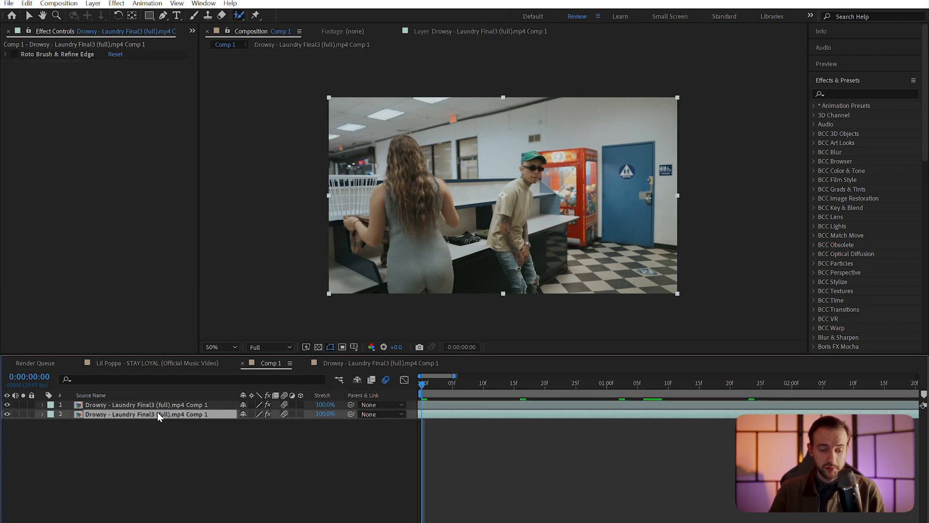
pyautogui.click(166, 406)
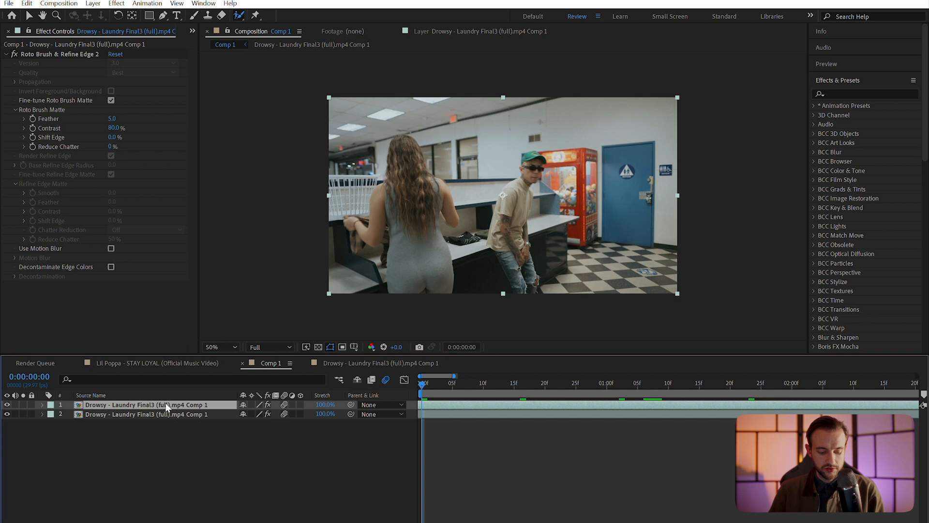
pyautogui.hotkey('ctrl', 'd')
pyautogui.click(170, 414)
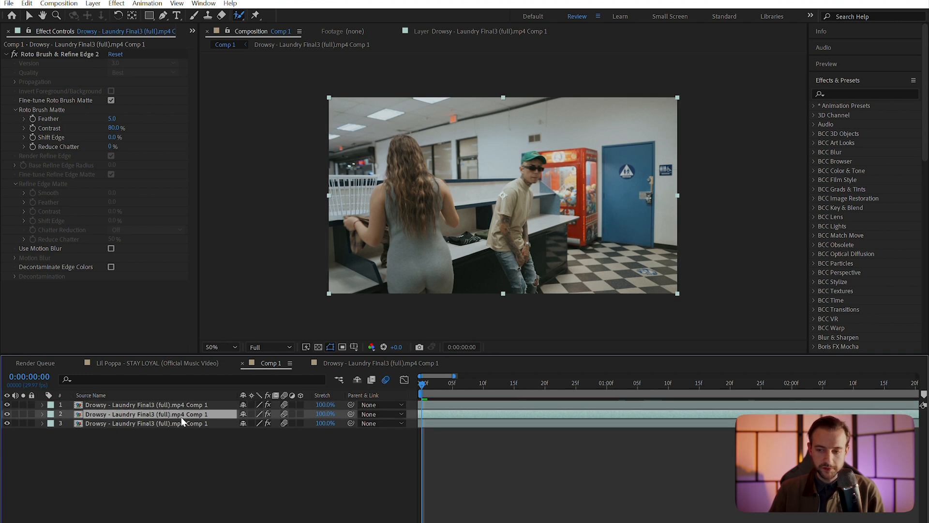
pyautogui.click(866, 94)
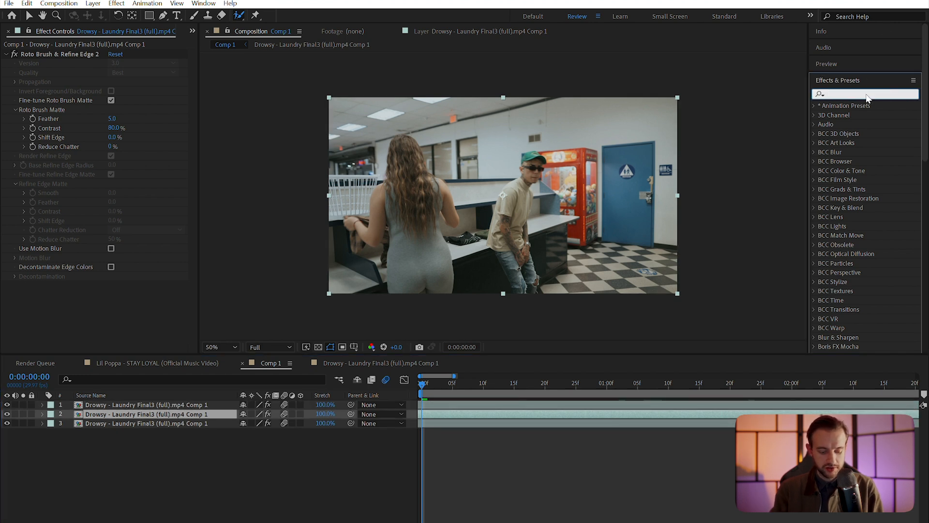
# Search 'off' and apply the Offset effect to the second layer
pyautogui.write('w')
pyautogui.press('BackSpace')
pyautogui.write('off')
pyautogui.moveTo(855, 282); pyautogui.dragTo(33, 289)
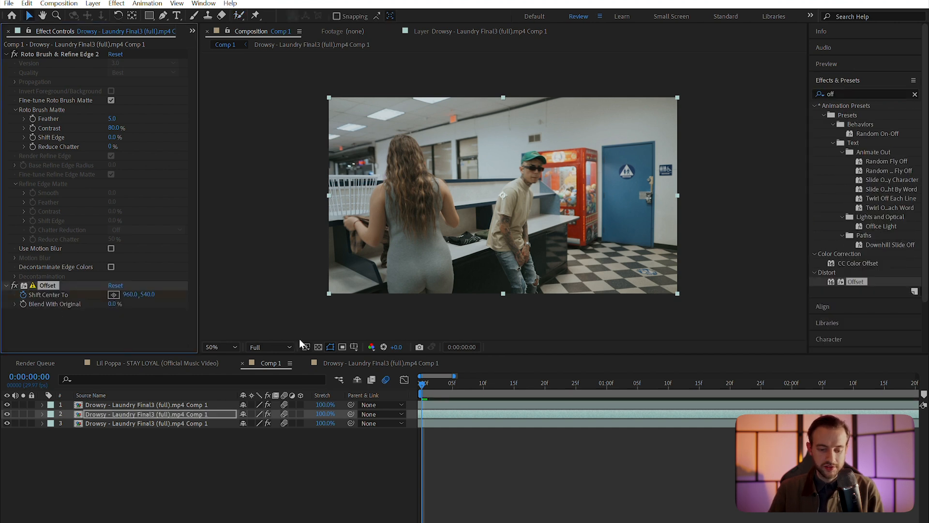
# Keyframe Offset's Shift Center To horizontal value to 20085 around 1:20
pyautogui.moveTo(461, 383); pyautogui.dragTo(489, 386)
pyautogui.press('u')
pyautogui.moveTo(423, 433); pyautogui.dragTo(546, 432)
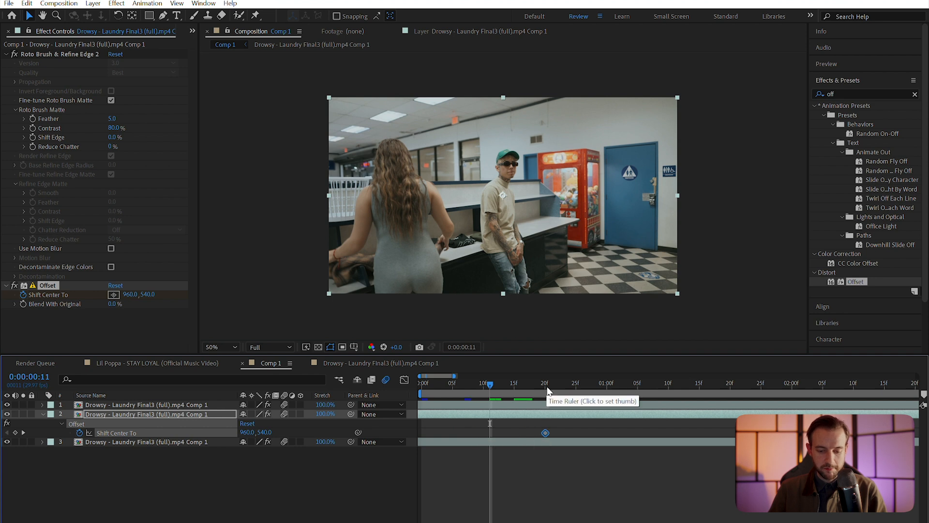
pyautogui.moveTo(550, 382); pyautogui.dragTo(731, 390)
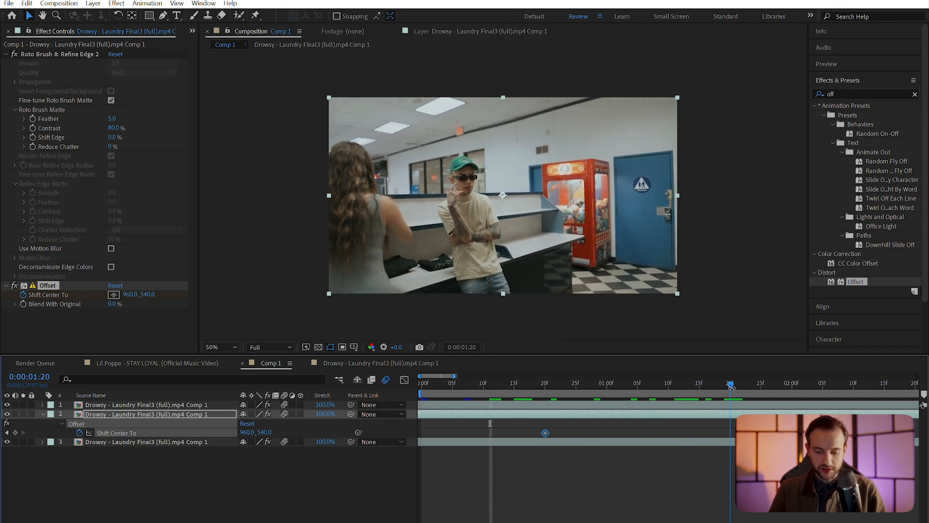
pyautogui.click(129, 295)
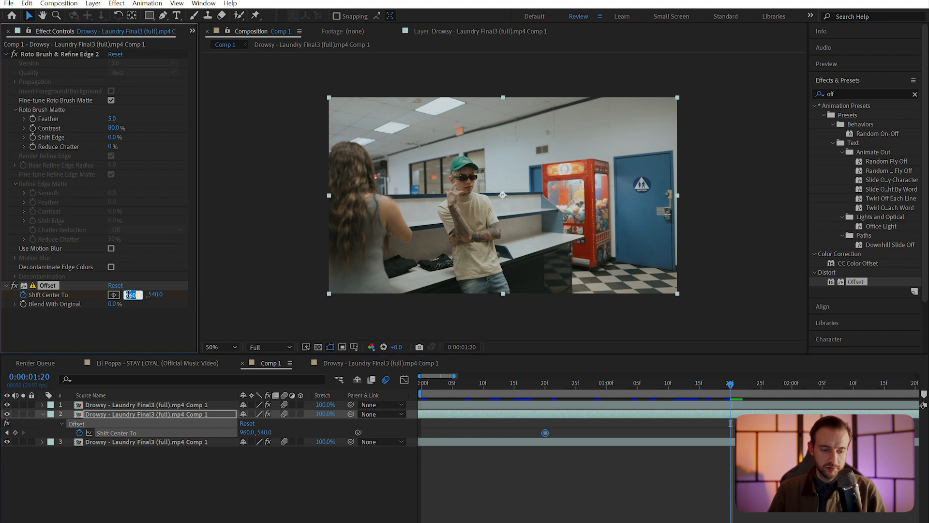
pyautogui.write('20085')
pyautogui.press('Return')
# Fine-tune Shift Center To X to 20160 at high zoom so the man no longer appears doubled
pyautogui.moveTo(299, 431)
pyautogui.mouseDown()
pyautogui.moveTo(331, 432)
pyautogui.moveTo(279, 432)
pyautogui.moveTo(313, 431)
pyautogui.mouseUp()
pyautogui.scroll(5, 439, 220)
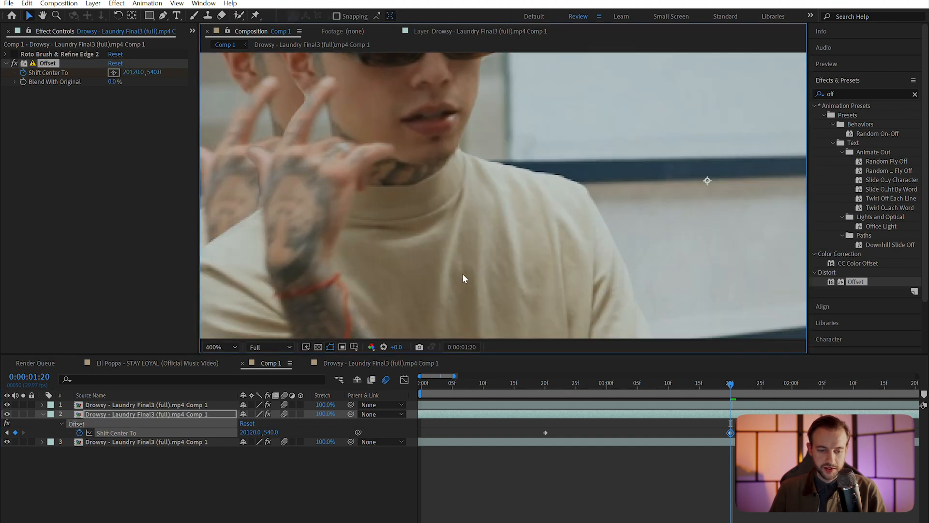
pyautogui.moveTo(254, 432); pyautogui.dragTo(270, 432)
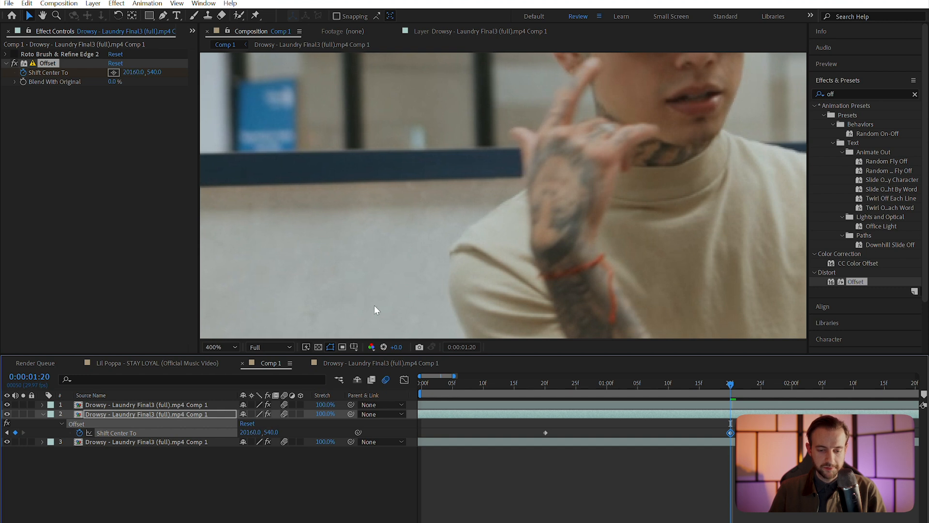
pyautogui.scroll(-6, 473, 196)
pyautogui.press('h')
pyautogui.press('v')
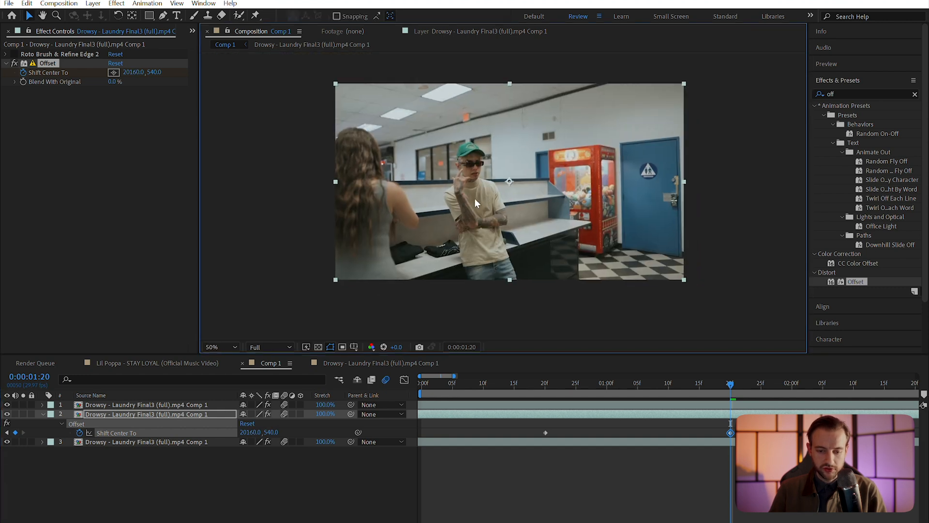
pyautogui.scroll(6, 475, 198)
pyautogui.scroll(-4, 483, 217)
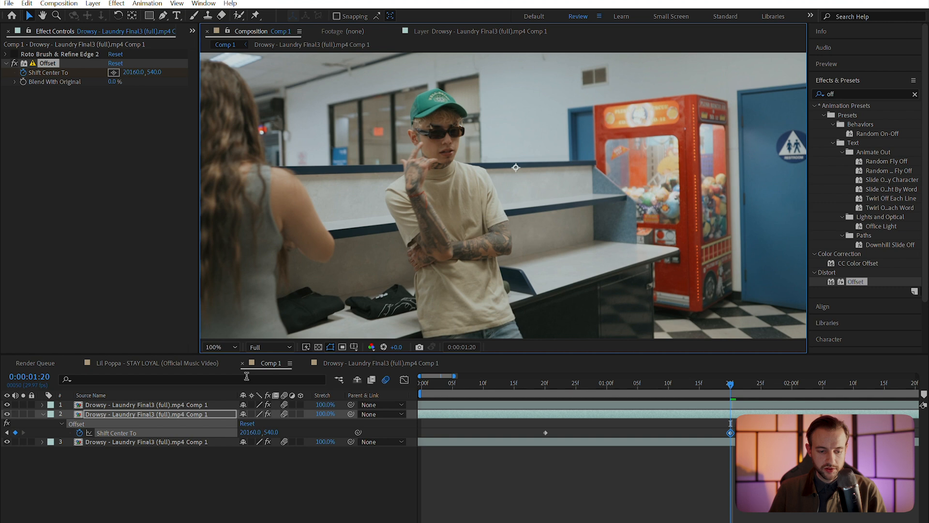
# Set the viewer magnification back to 50%
pyautogui.click(260, 347)
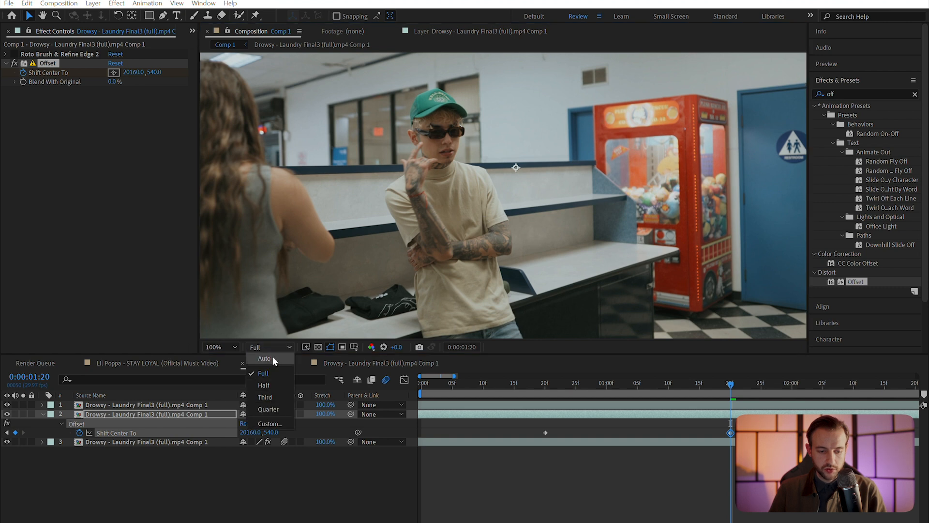
pyautogui.click(245, 344)
pyautogui.click(227, 347)
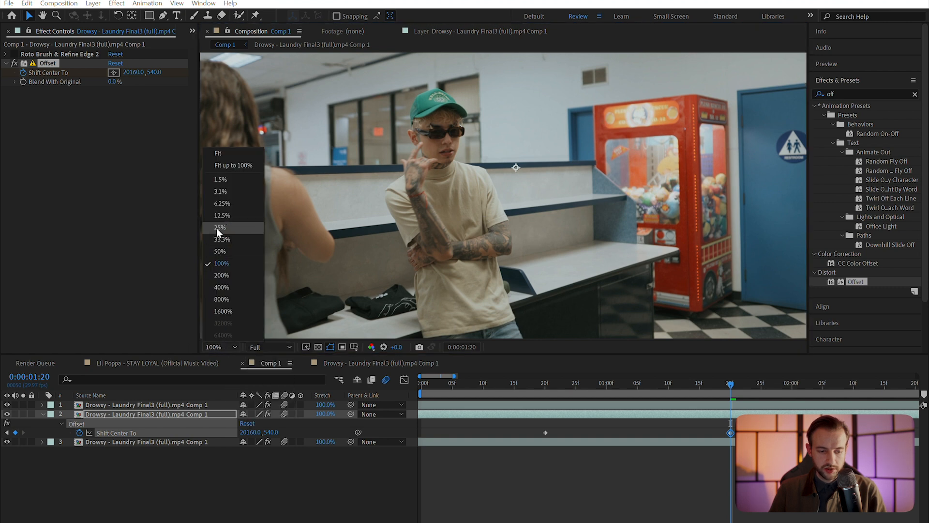
pyautogui.click(220, 241)
pyautogui.click(220, 347)
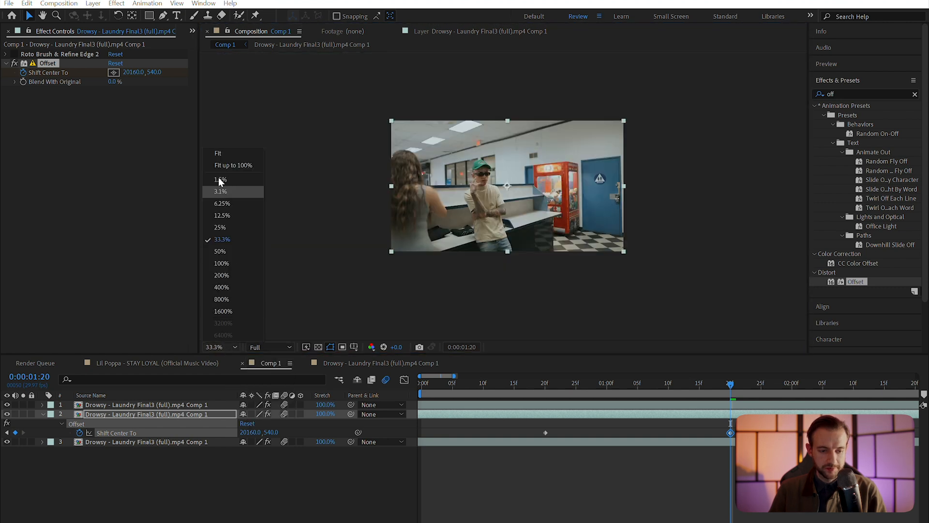
pyautogui.click(225, 153)
pyautogui.scroll(-1, 530, 211)
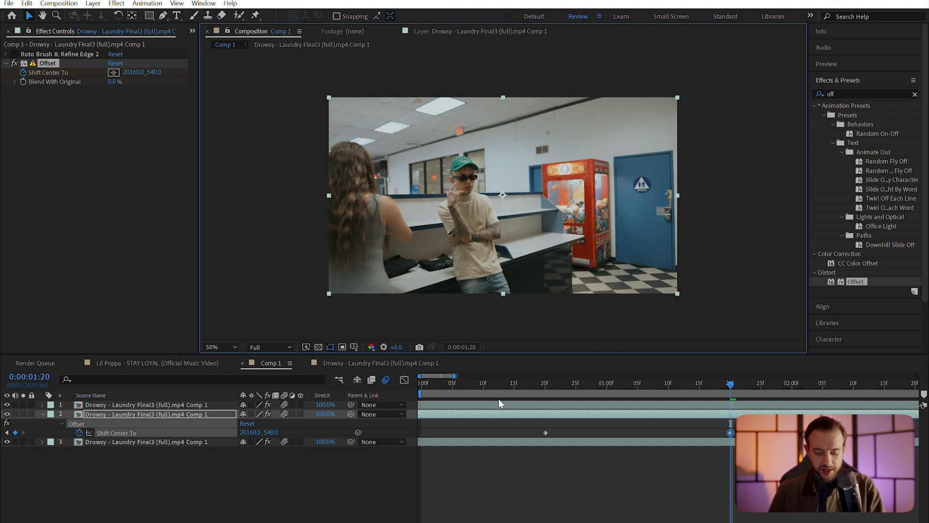
# Select layer 2 and reveal its keyframed Shift Center To property in the timeline
pyautogui.click(584, 415)
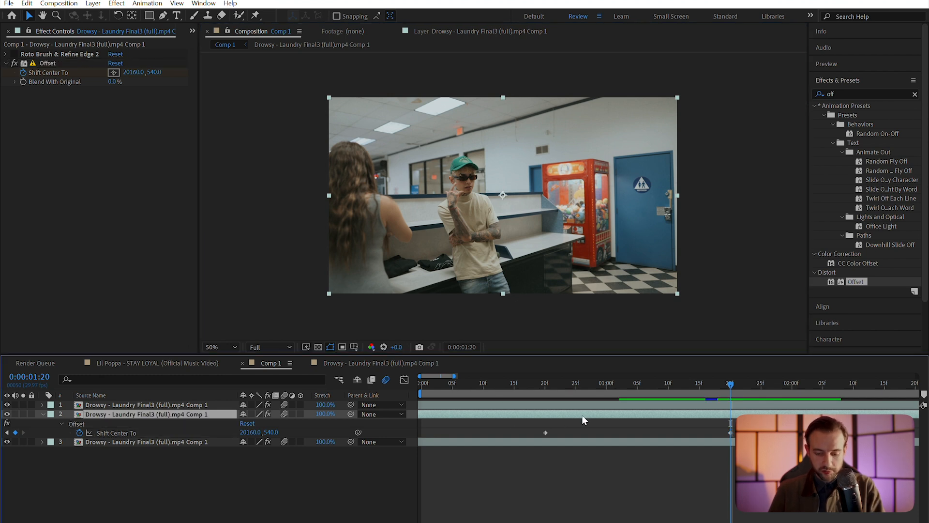
pyautogui.press('p')
pyautogui.press('p')
pyautogui.press('p')
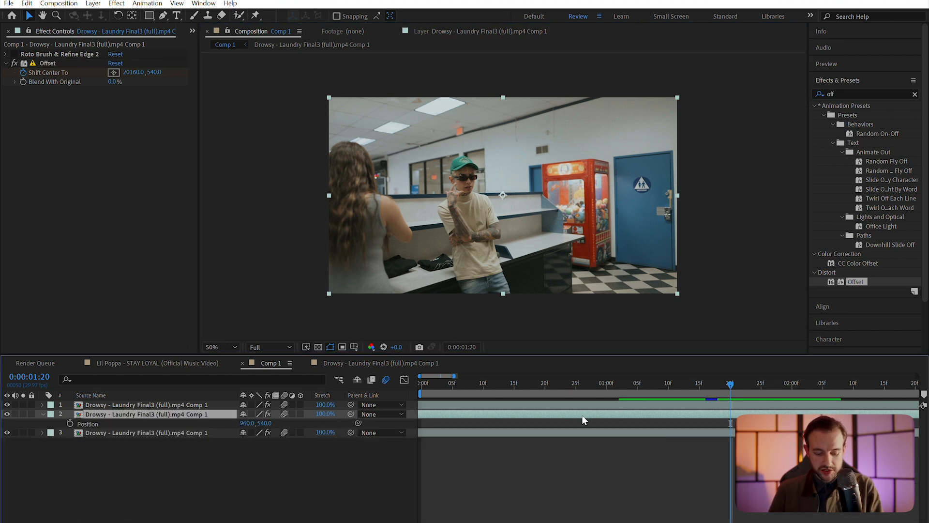
pyautogui.press('u')
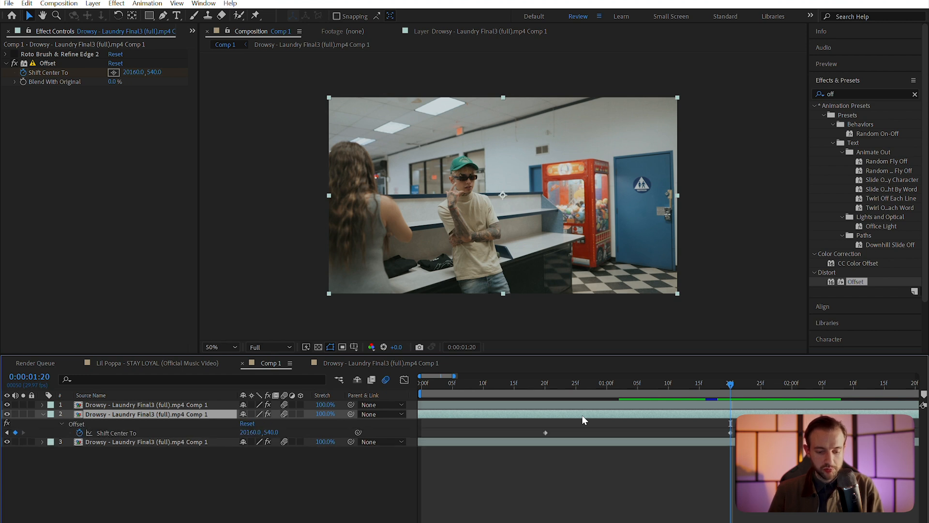
pyautogui.press('t')
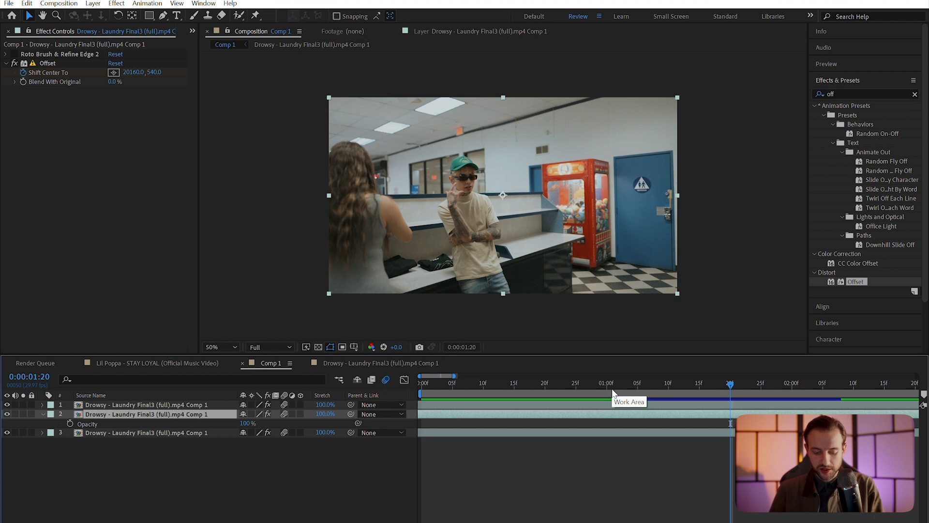
pyautogui.press('Home')
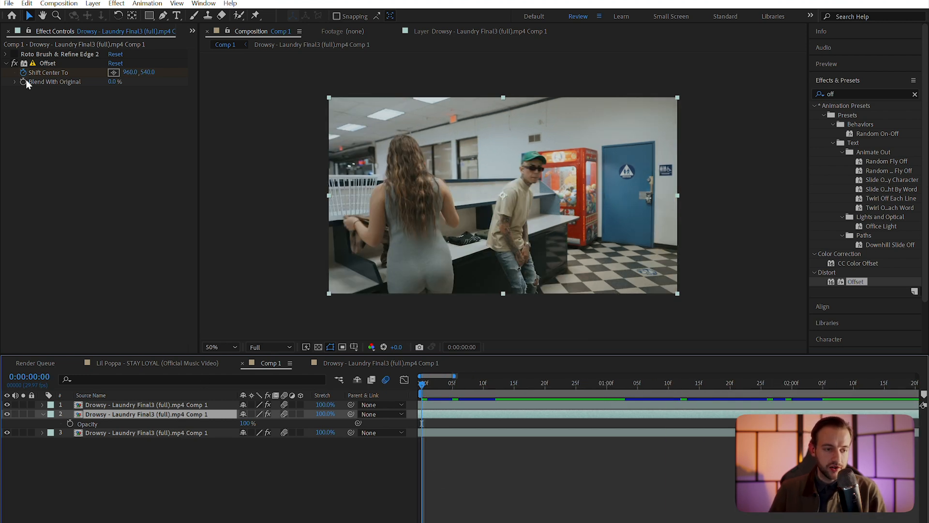
pyautogui.press('u')
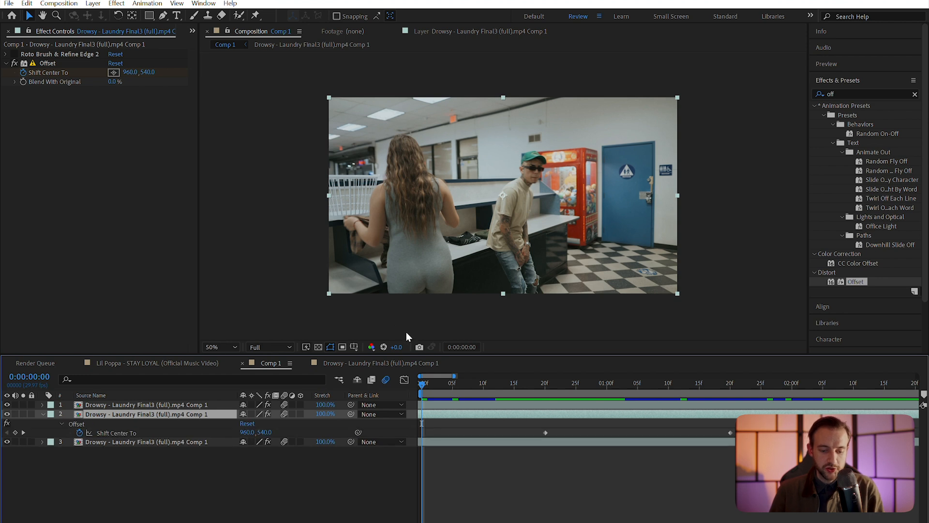
# Apply Easy Ease (F9) to both Shift Center To keyframes and preview the whip
pyautogui.click(537, 390)
pyautogui.moveTo(736, 426); pyautogui.dragTo(501, 457)
pyautogui.press('F9')
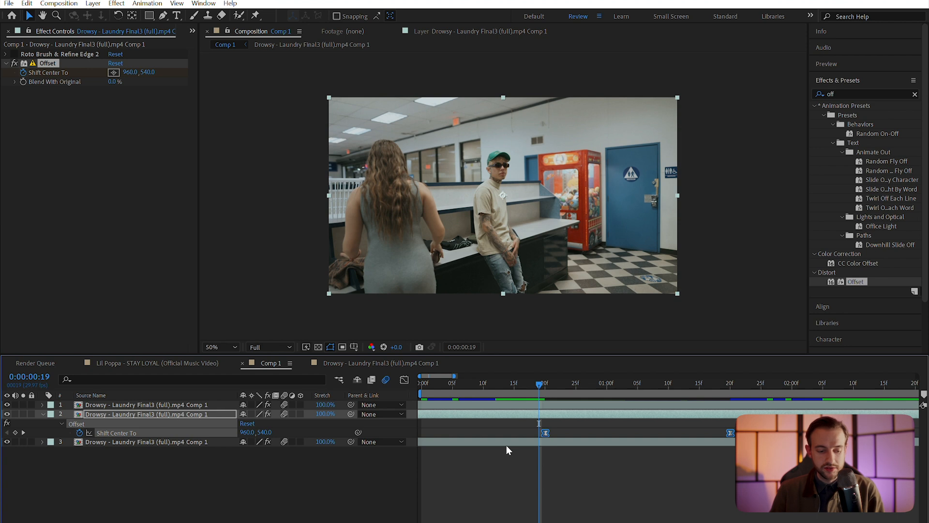
pyautogui.press('space')
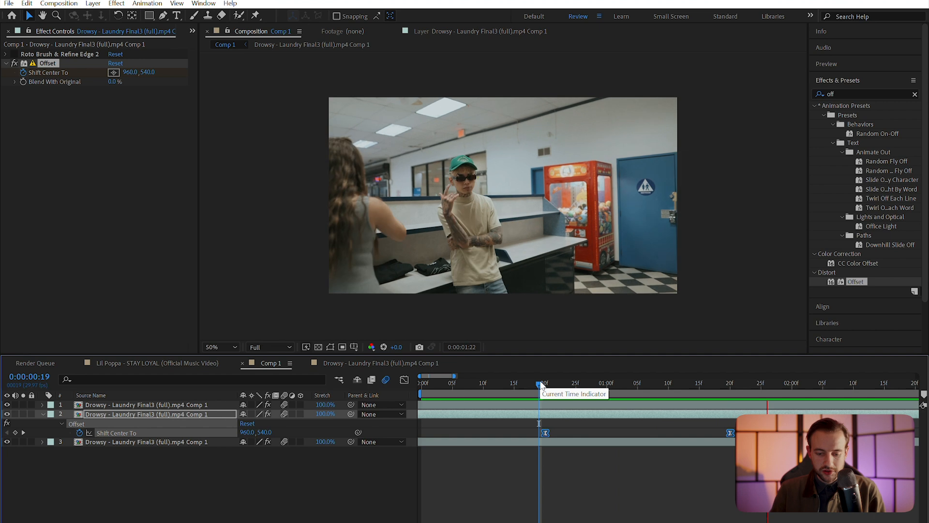
pyautogui.press('space')
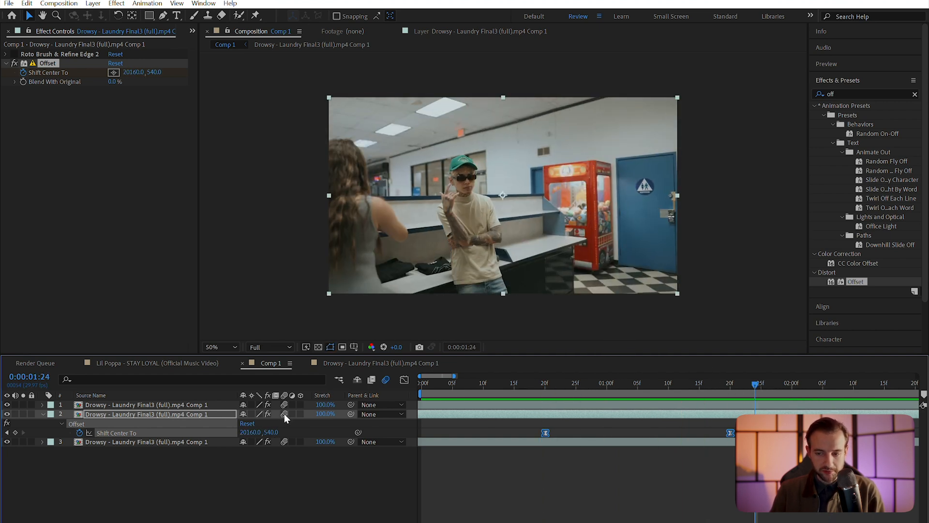
# Apply Fast Box Blur to layer 2 and set its Blur Radius to 6
pyautogui.click(846, 94)
pyautogui.write('fas')
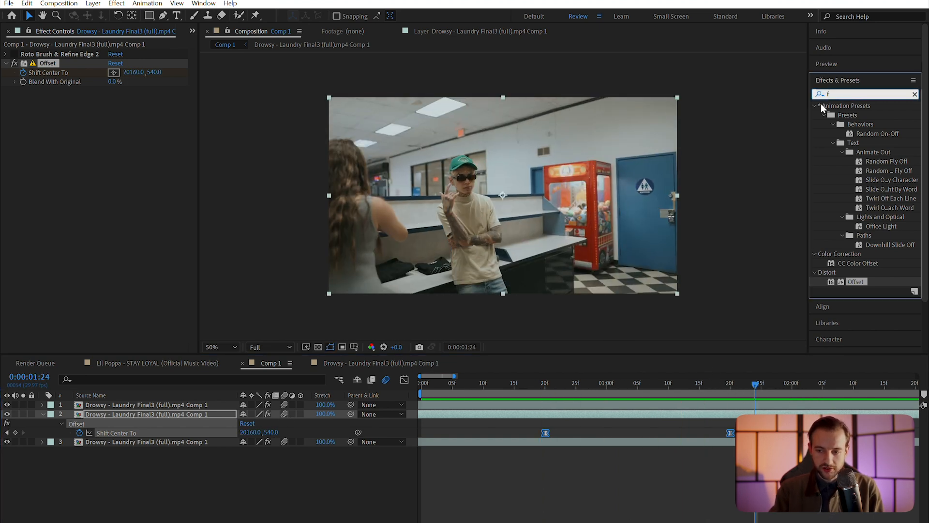
pyautogui.write('t')
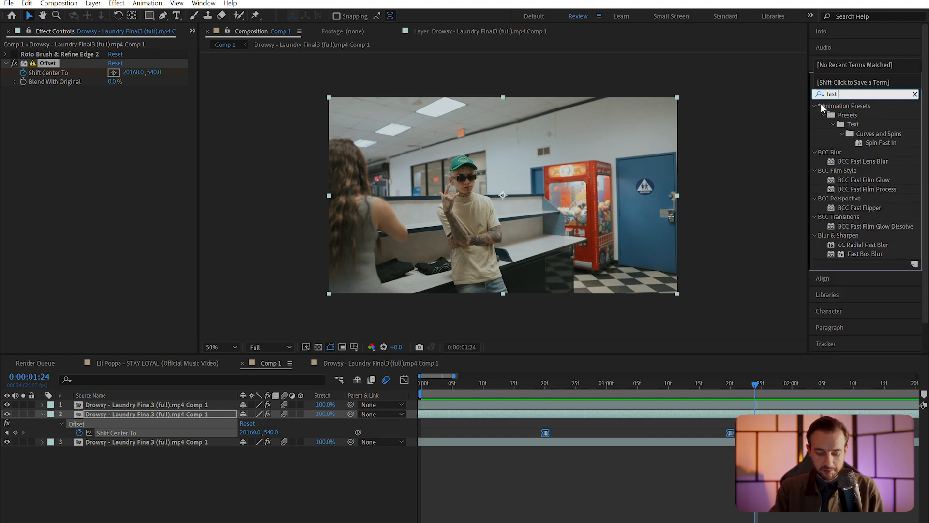
pyautogui.write(' box')
pyautogui.moveTo(875, 112); pyautogui.dragTo(187, 414)
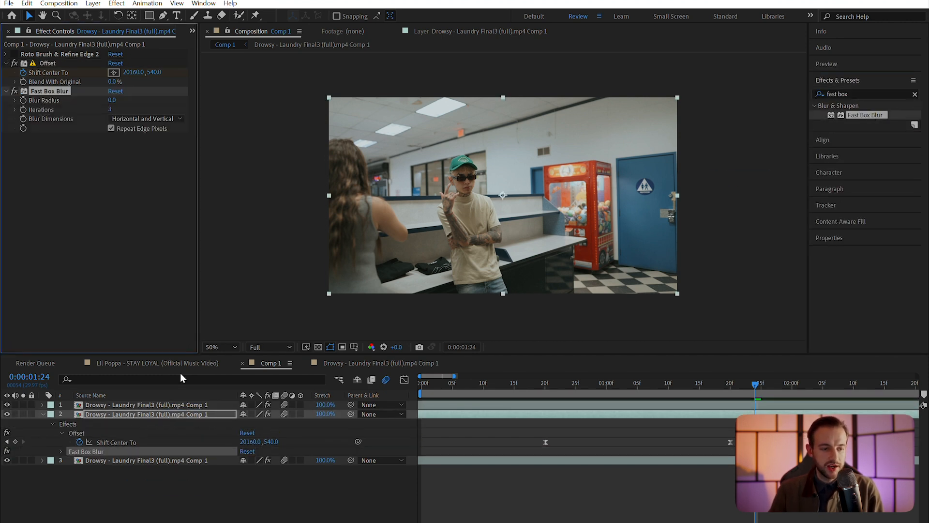
pyautogui.click(114, 100)
pyautogui.write('15')
pyautogui.press('Return')
pyautogui.moveTo(127, 103); pyautogui.dragTo(121, 102)
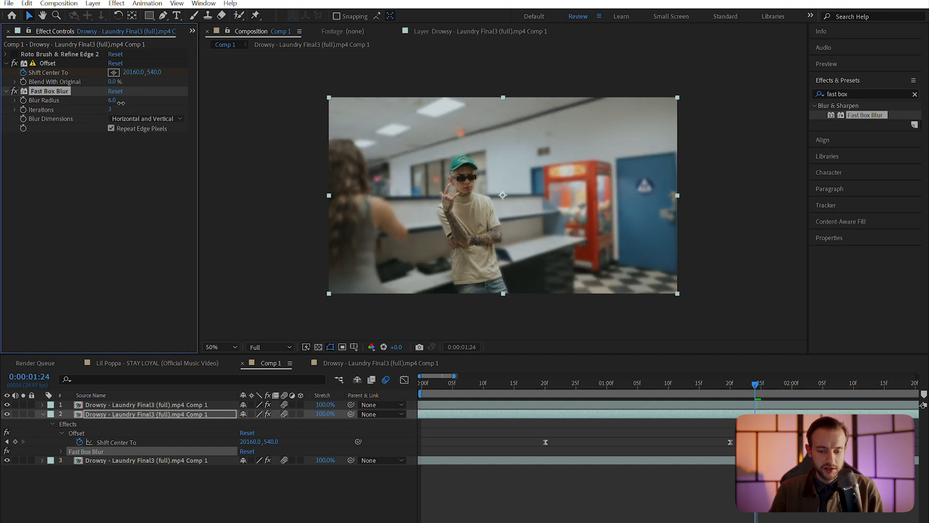
# Keyframe Blur Radius: 0 at 0:14, 6 at 0:20 and 1:20, back to 0 at 1:25
pyautogui.click(545, 383)
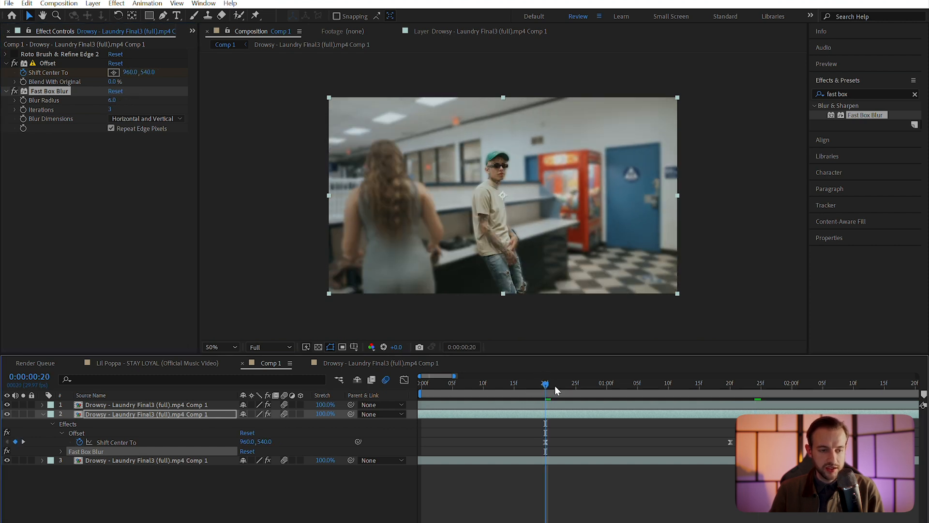
pyautogui.click(25, 101)
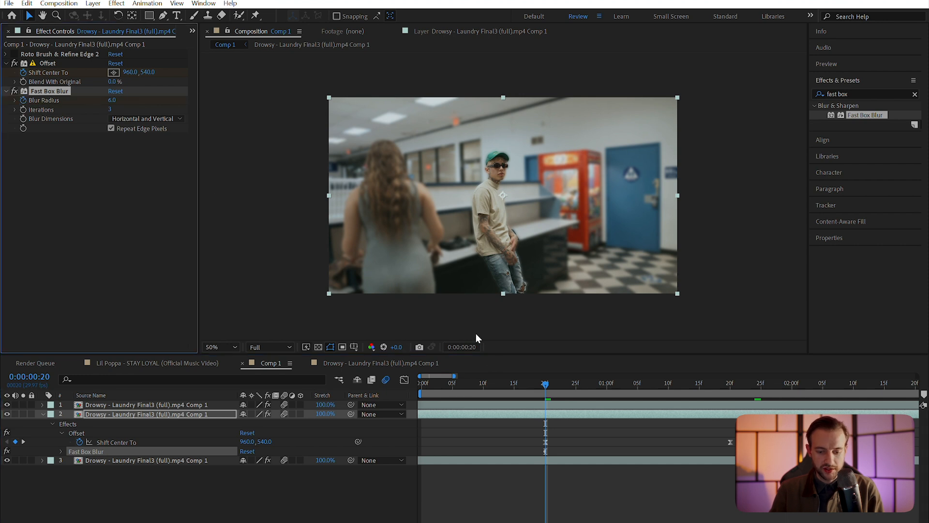
pyautogui.click(508, 383)
pyautogui.click(112, 101)
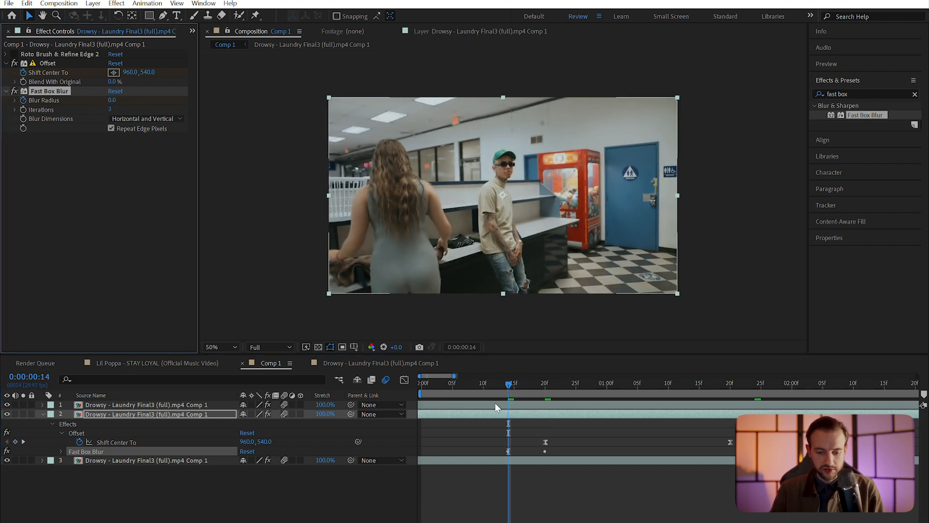
pyautogui.moveTo(725, 386); pyautogui.dragTo(730, 386)
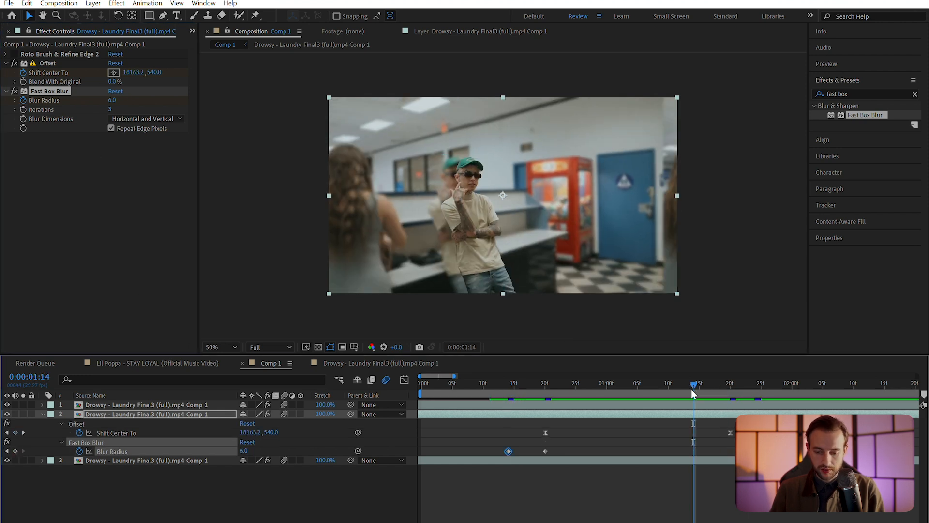
pyautogui.moveTo(691, 389); pyautogui.dragTo(733, 387)
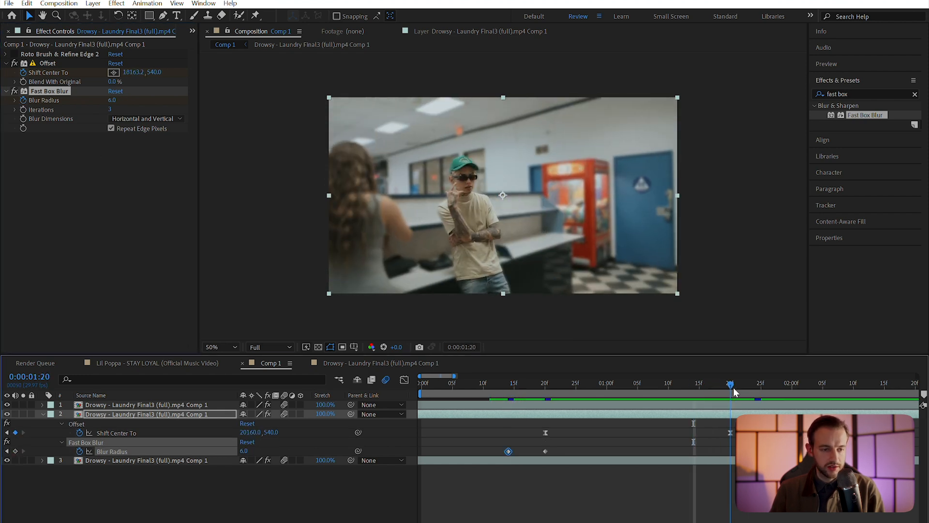
pyautogui.click(15, 451)
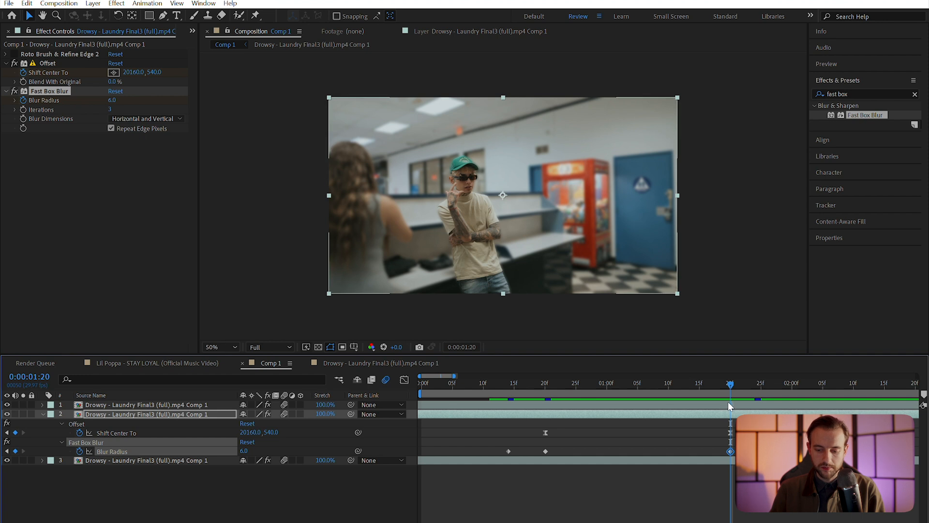
pyautogui.moveTo(732, 390); pyautogui.dragTo(761, 391)
pyautogui.click(112, 100)
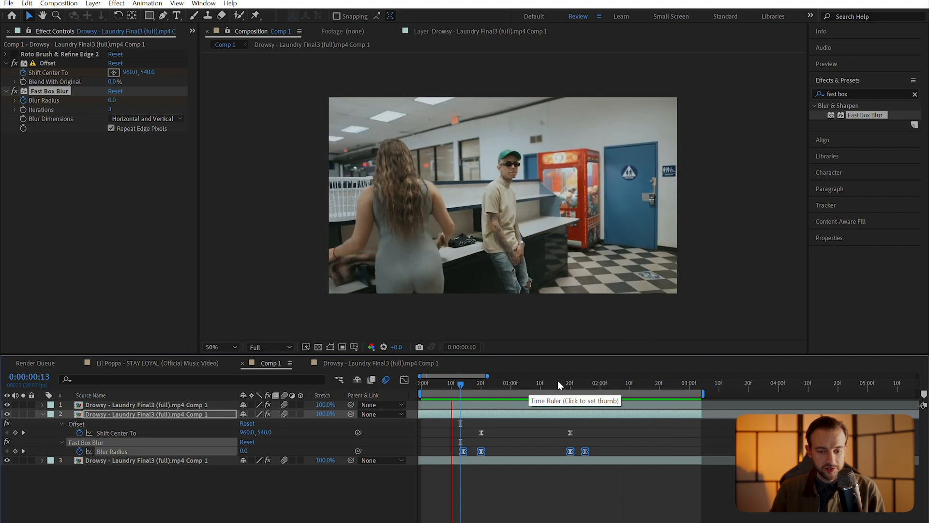
# Shift the later blur keyframes right, preview, and switch the Fast Box Blur effect off
pyautogui.press('space')
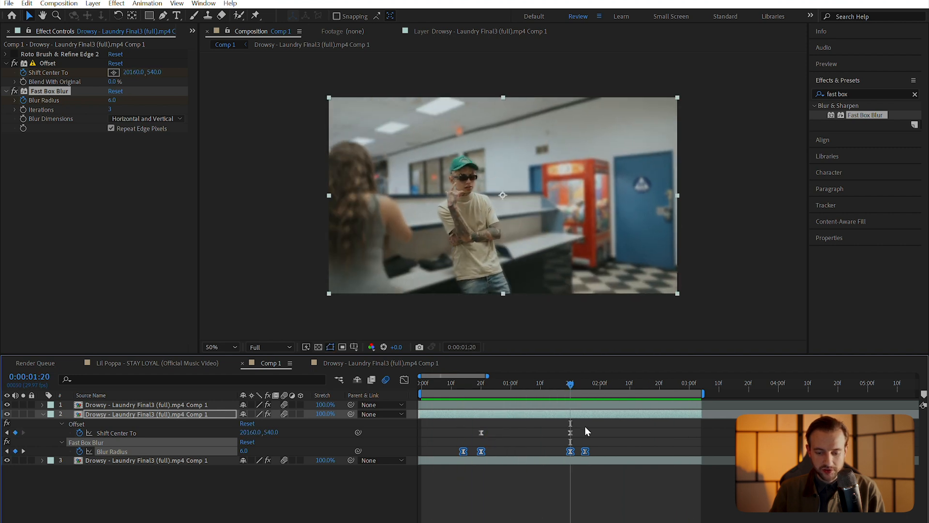
pyautogui.click(591, 431)
pyautogui.moveTo(553, 420); pyautogui.dragTo(611, 448)
pyautogui.press('space')
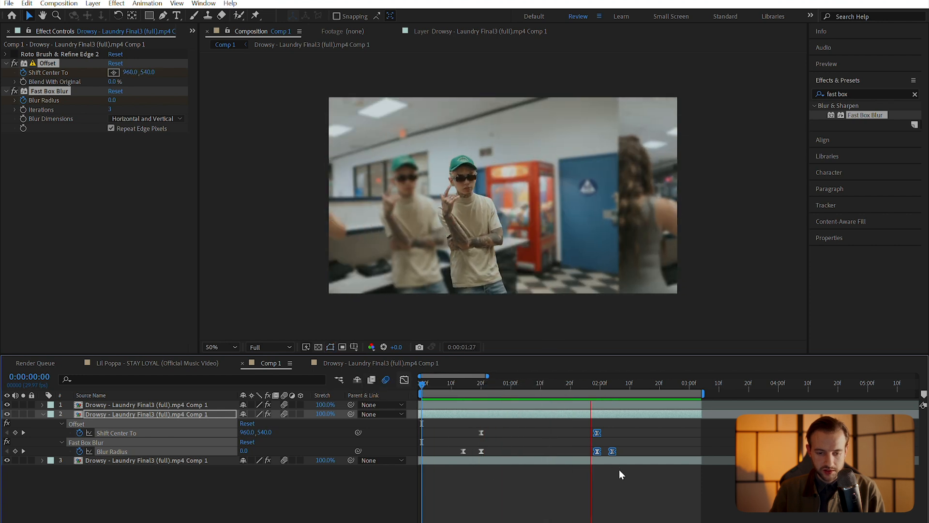
pyautogui.press('space')
pyautogui.click(97, 415)
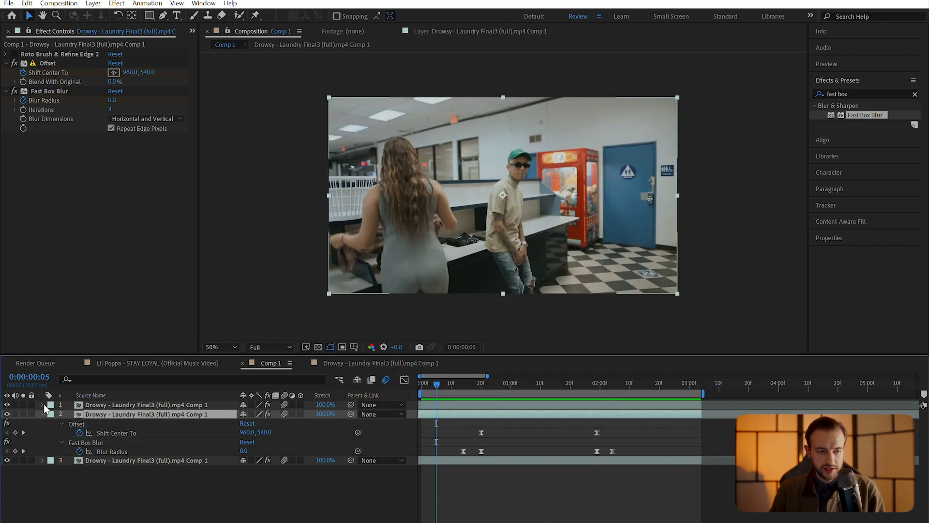
pyautogui.click(15, 92)
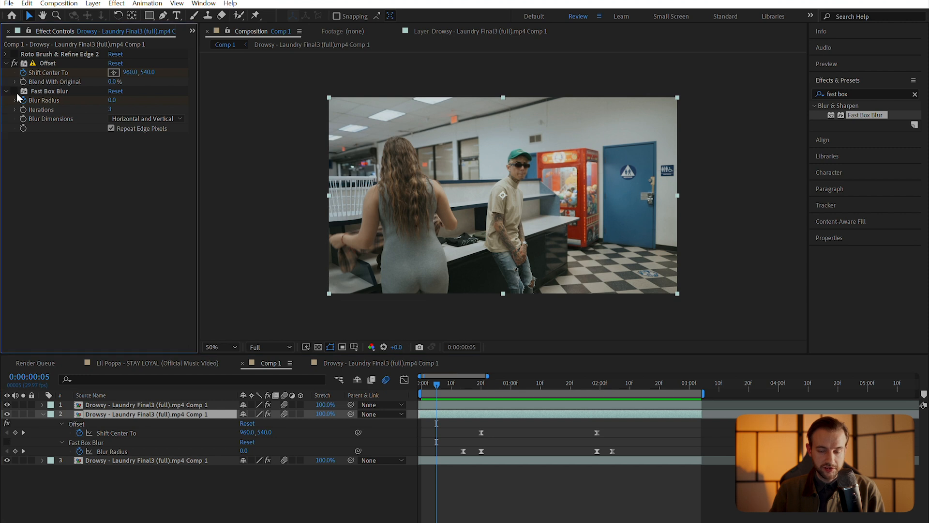
# Apply RSMB to the offset clip layer with Blur Amount 0.30 and preview from the start
pyautogui.click(856, 89)
pyautogui.write('rsmb')
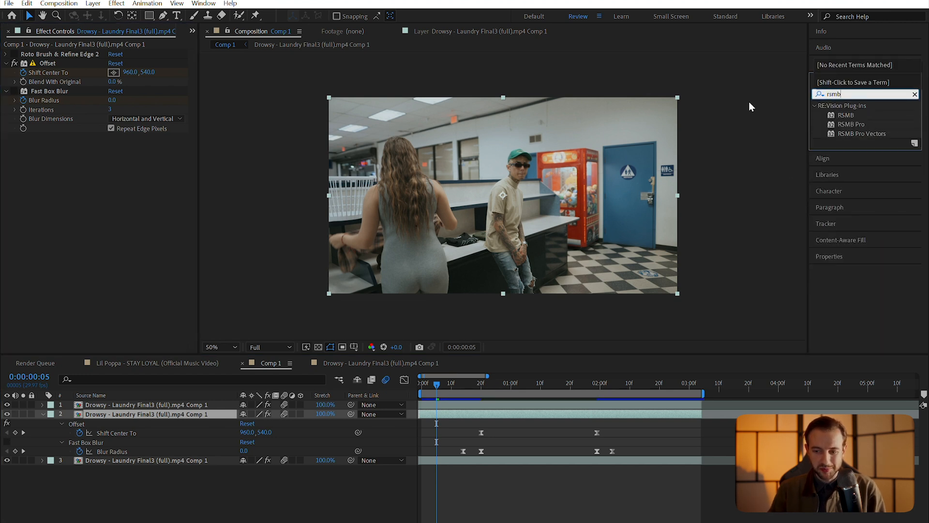
pyautogui.moveTo(846, 115); pyautogui.dragTo(130, 164)
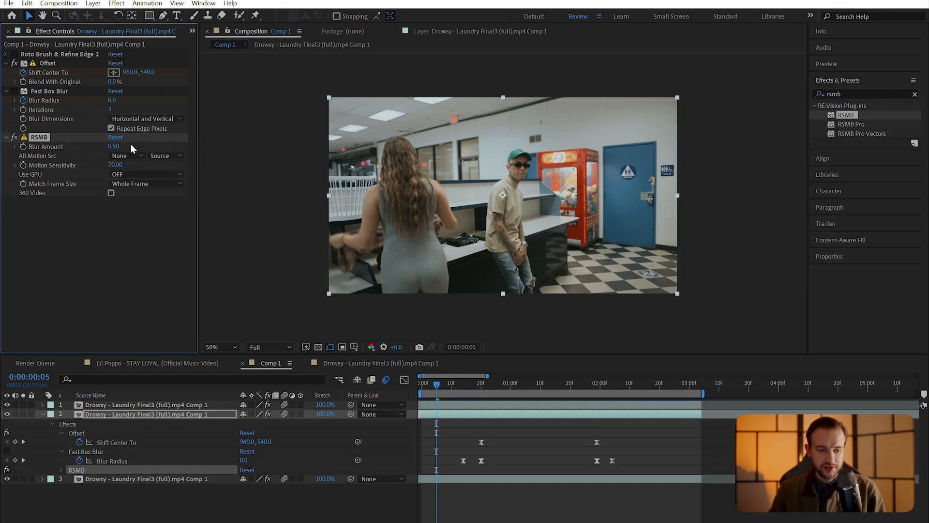
pyautogui.click(114, 146)
pyautogui.write('0.3')
pyautogui.press('Return')
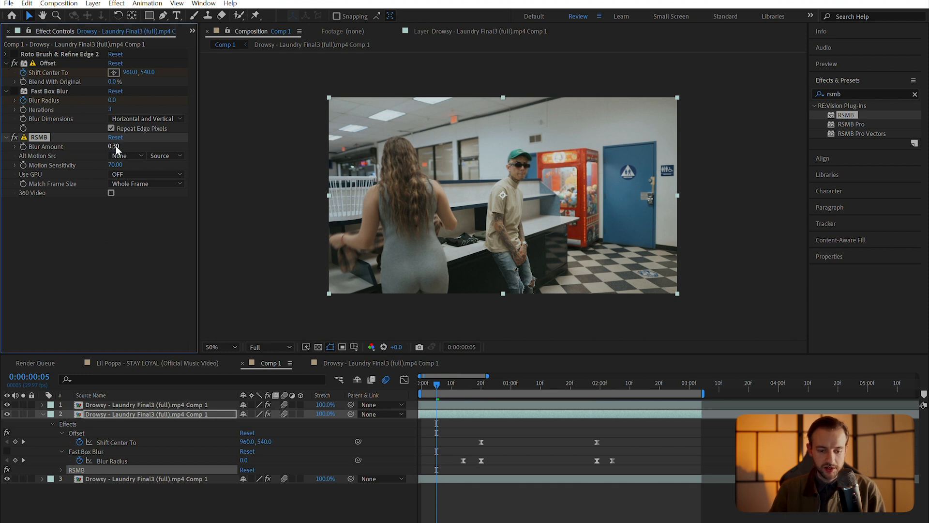
pyautogui.moveTo(436, 385); pyautogui.dragTo(421, 385)
pyautogui.press('space')
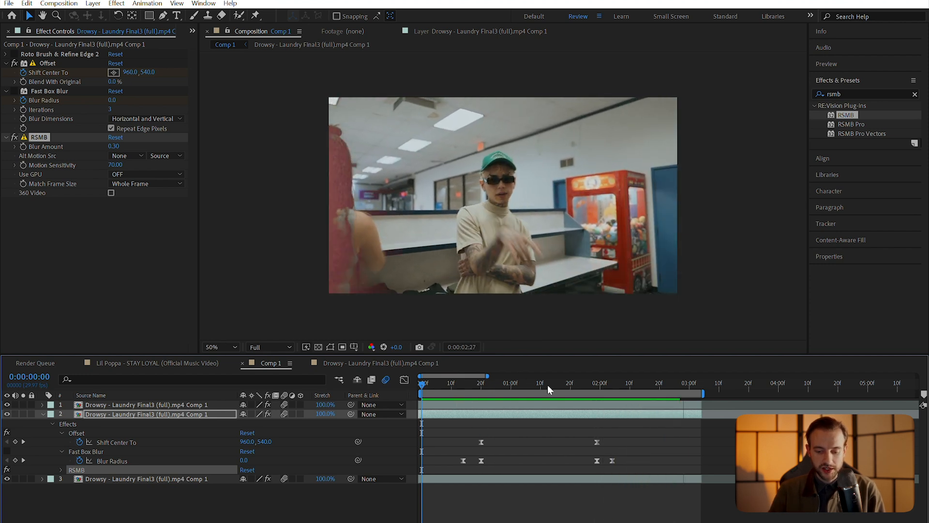
pyautogui.press('space')
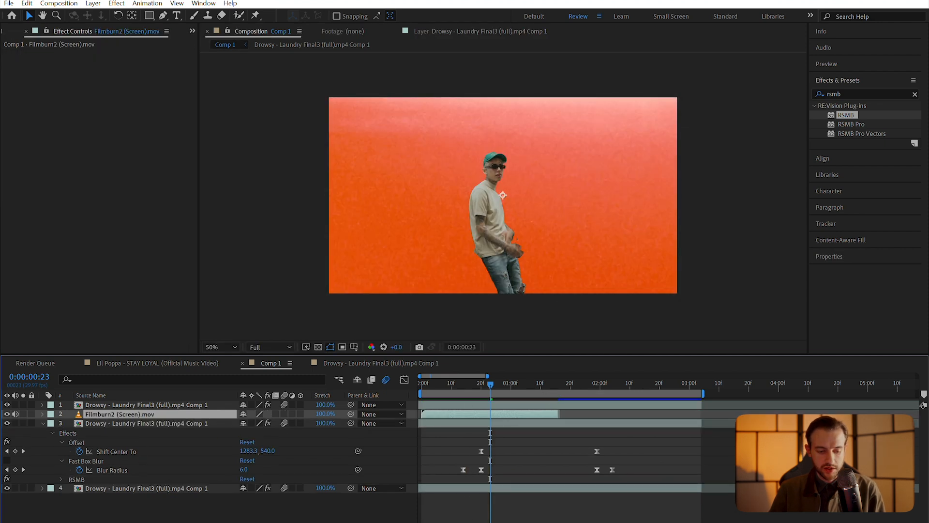
# Set the Filmburn2 layer's blend mode to Lighten and shift it slightly later
pyautogui.click(315, 521)
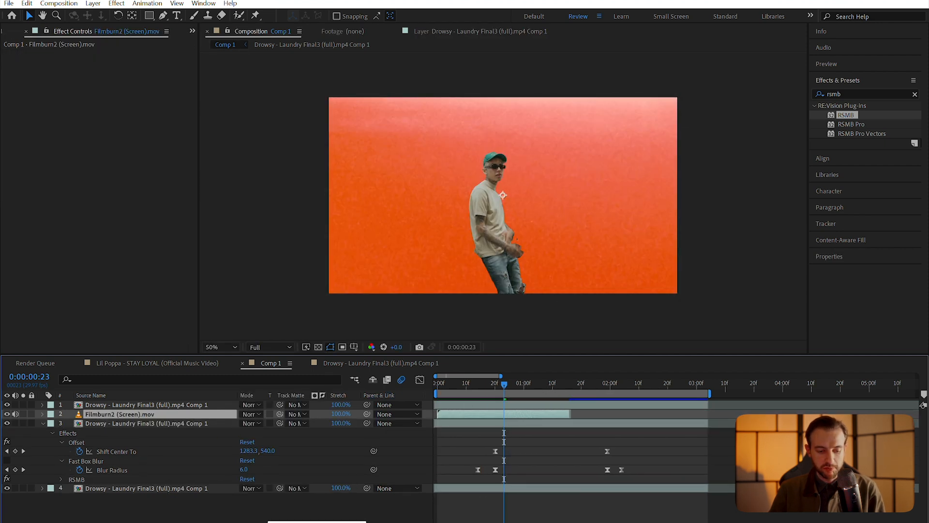
pyautogui.click(251, 415)
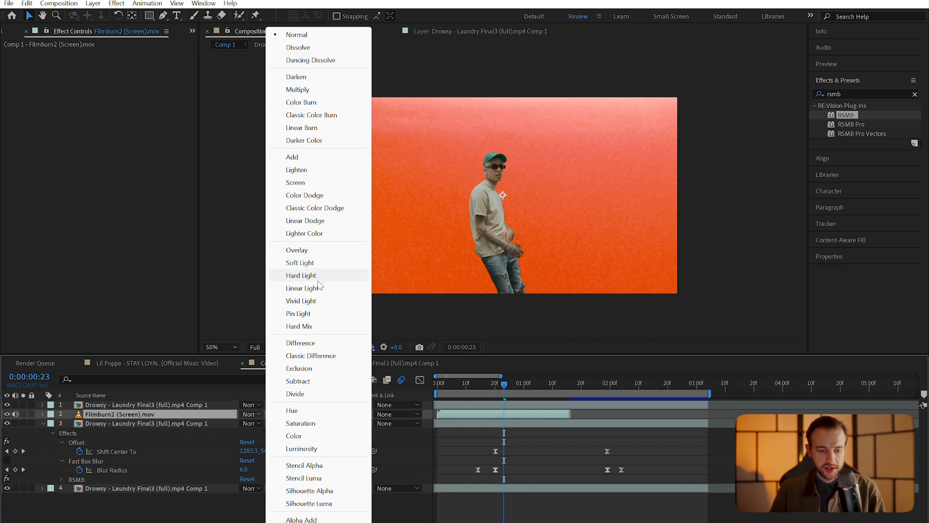
pyautogui.click(327, 174)
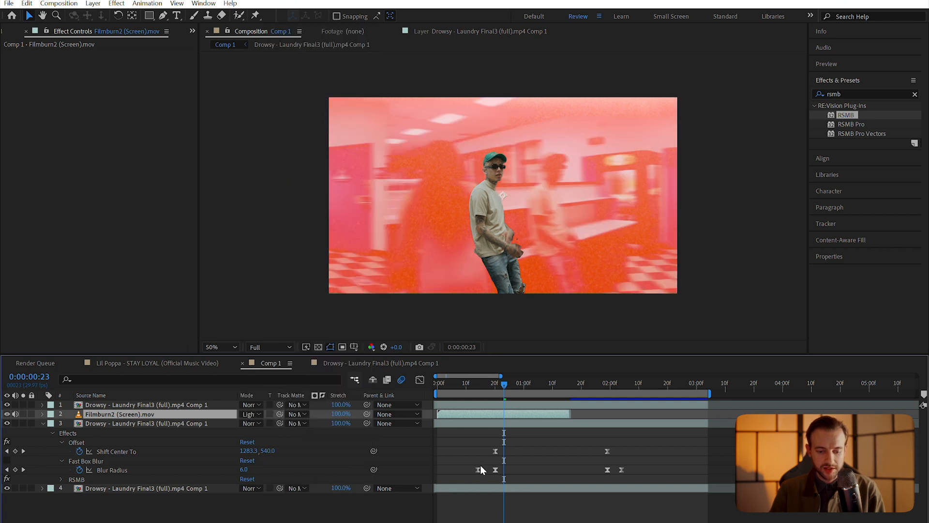
pyautogui.moveTo(510, 414); pyautogui.dragTo(561, 419)
# Review the layers and place the playhead at 1:12 with Filmburn2 selected
pyautogui.moveTo(494, 388); pyautogui.dragTo(460, 388)
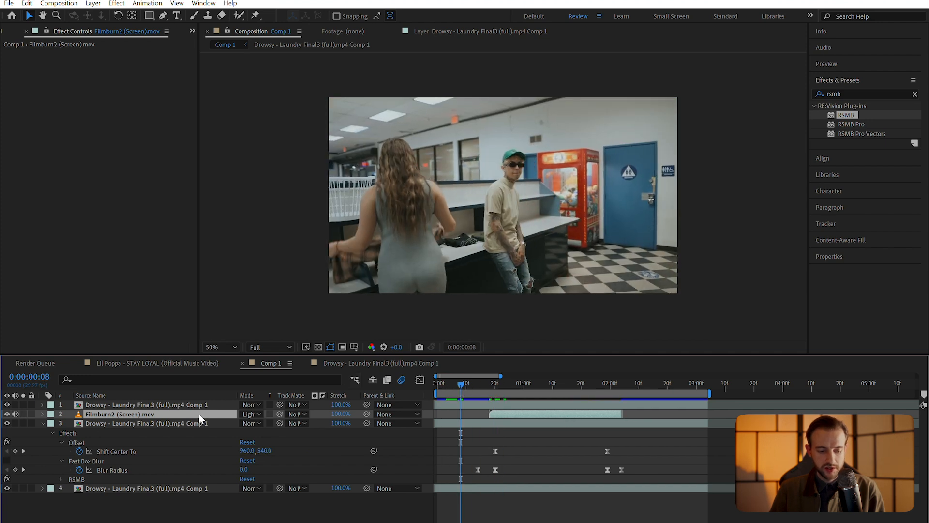
pyautogui.click(212, 424)
pyautogui.click(210, 404)
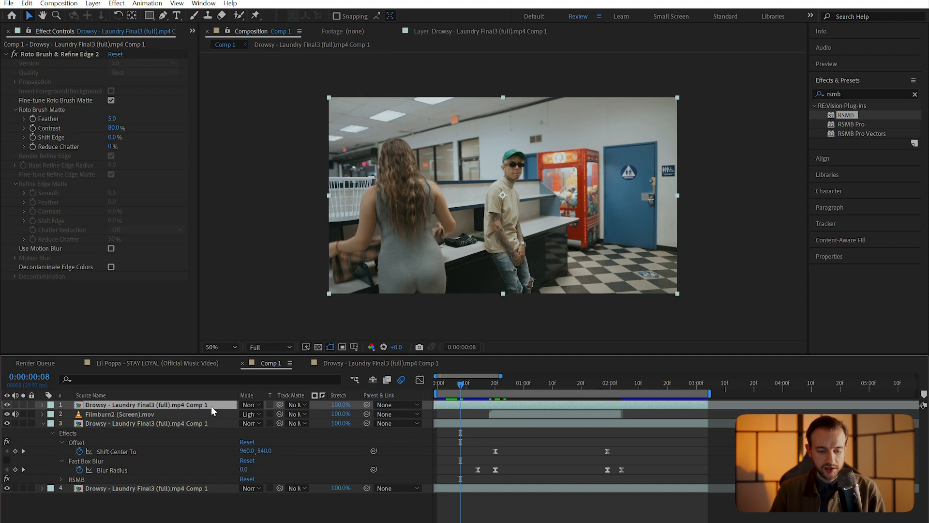
pyautogui.click(210, 414)
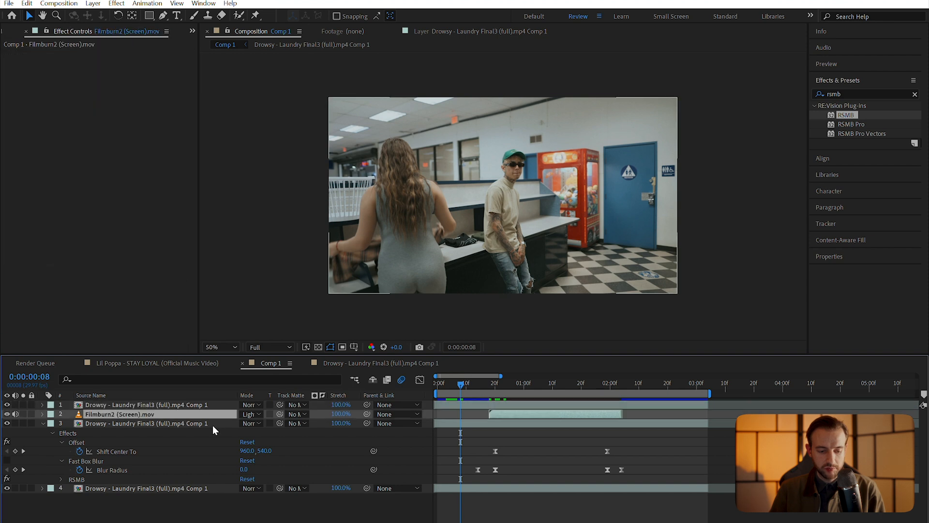
pyautogui.click(213, 425)
pyautogui.click(219, 405)
pyautogui.click(551, 385)
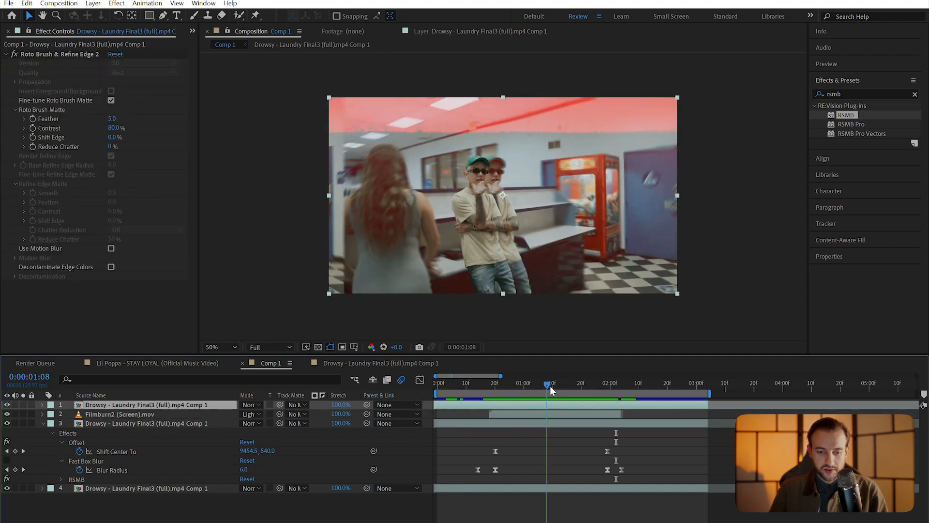
pyautogui.moveTo(553, 387); pyautogui.dragTo(557, 387)
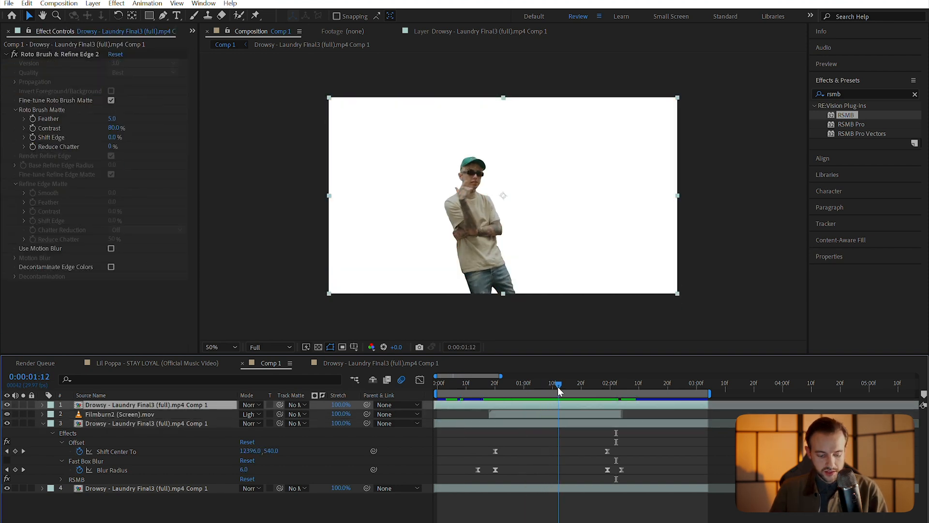
pyautogui.click(559, 414)
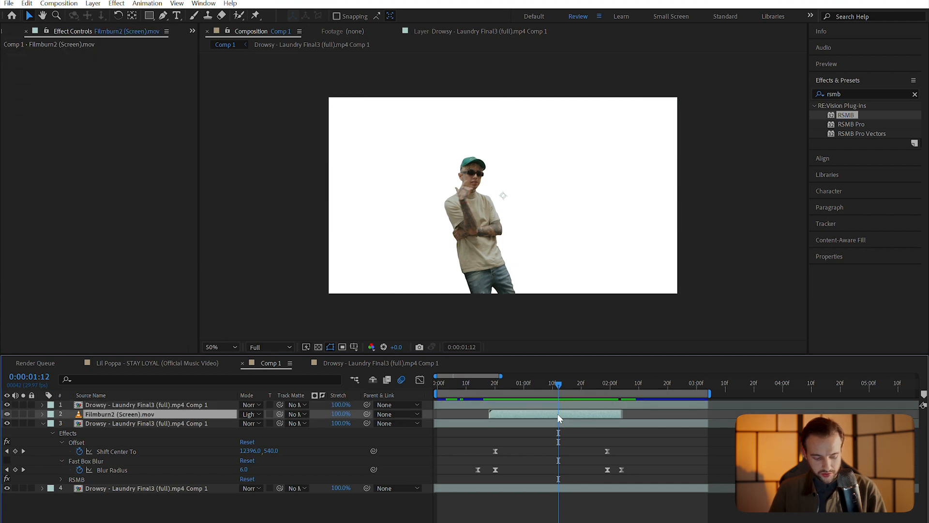
# Split Filmburn2 at 1:12 and 1:16, delete the middle piece, and slide the remainder onto the whip
pyautogui.hotkey('ctrl', 'shift', 'd')
pyautogui.moveTo(562, 382); pyautogui.dragTo(587, 384)
pyautogui.hotkey('ctrl', 'shift', 'd')
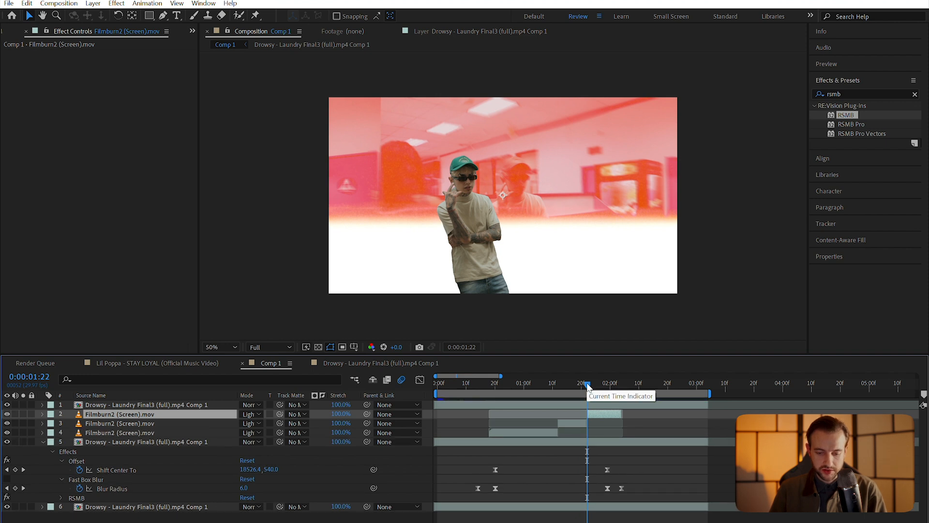
pyautogui.click(576, 422)
pyautogui.press('Delete')
pyautogui.moveTo(600, 415); pyautogui.dragTo(574, 416)
pyautogui.press('space')
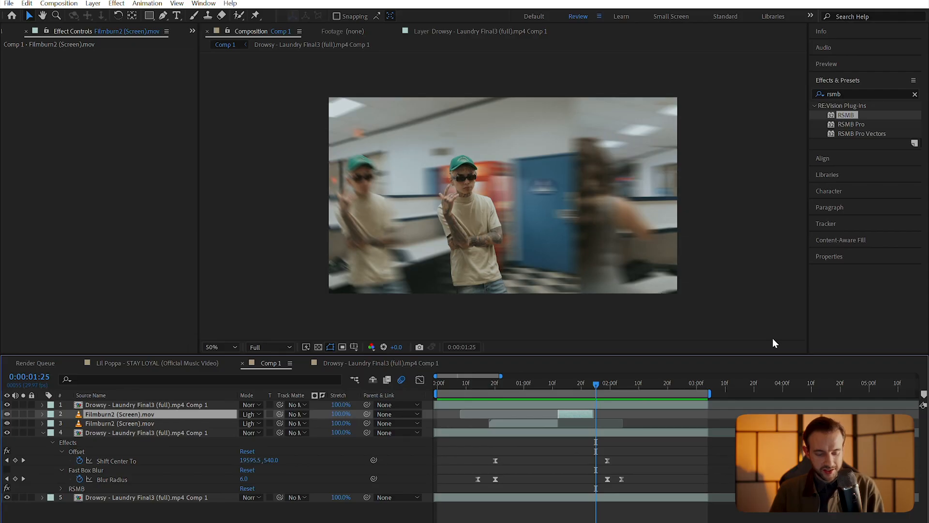
pyautogui.hotkey('ctrl', 's')
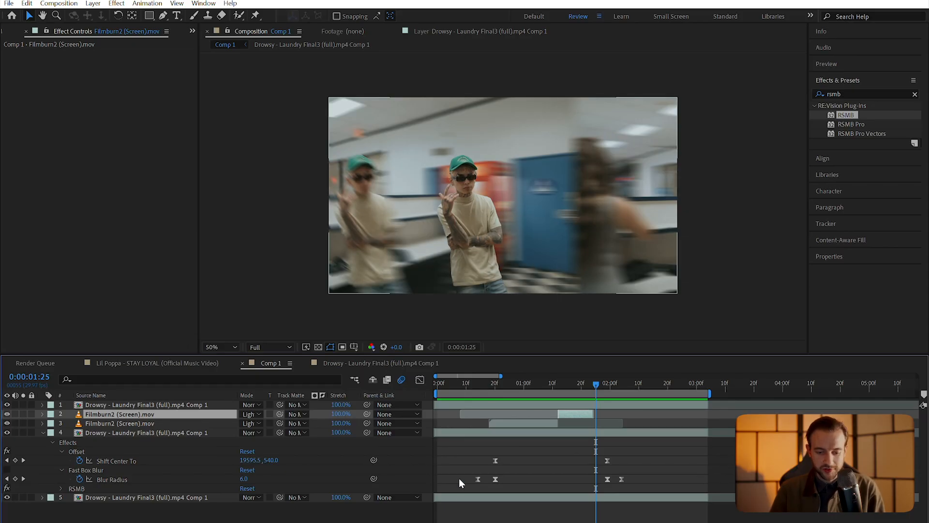
pyautogui.moveTo(483, 386); pyautogui.dragTo(152, 393)
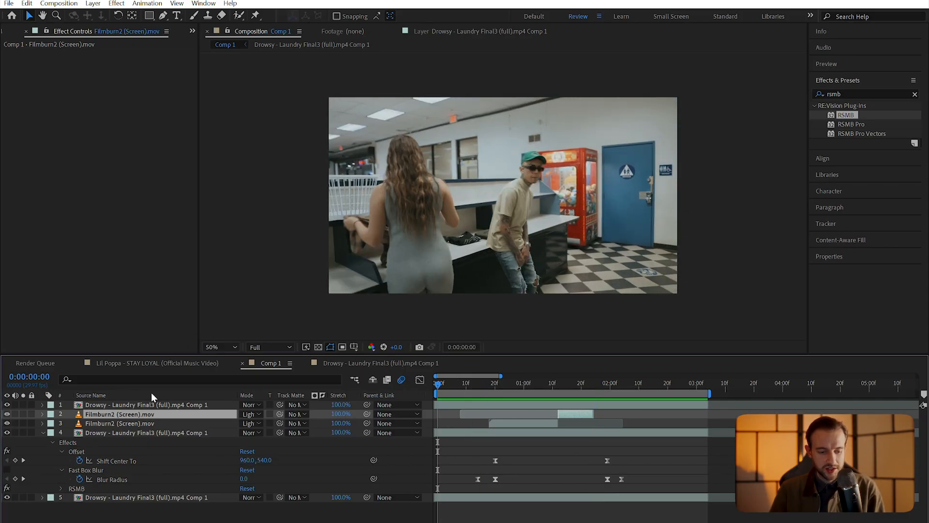
# Delete both Filmburn2 layers and collapse layer 2's Offset, Fast Box Blur and RSMB settings
pyautogui.keyDown('shift'); pyautogui.click(103, 422); pyautogui.keyUp('shift')
pyautogui.press('Delete')
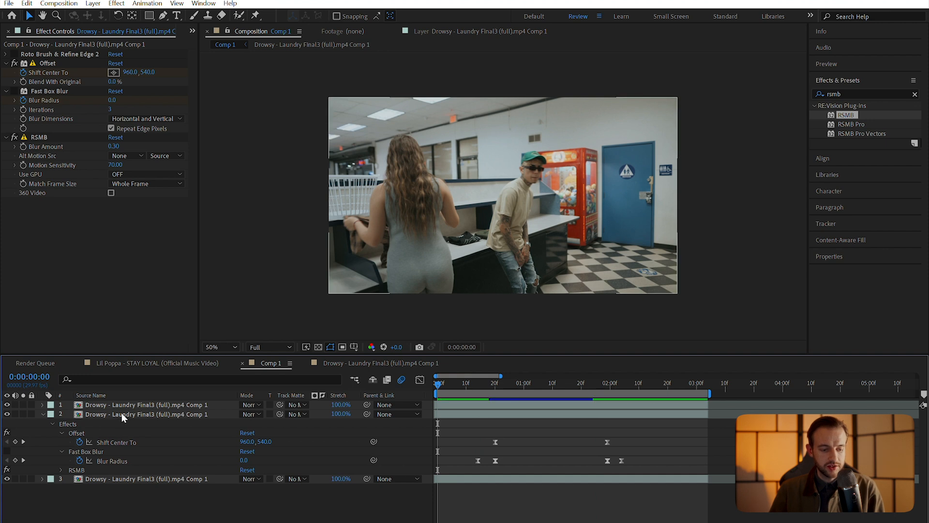
pyautogui.click(121, 414)
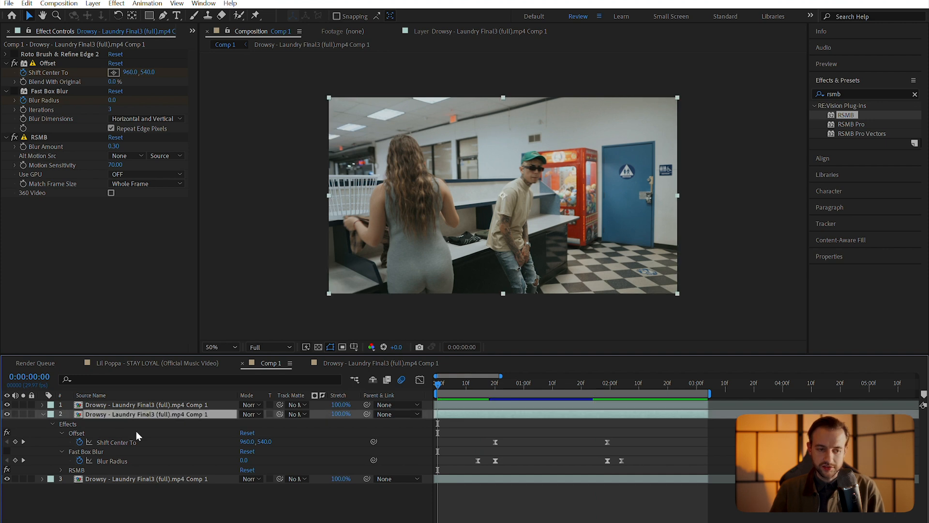
pyautogui.click(6, 64)
pyautogui.click(6, 73)
pyautogui.click(7, 83)
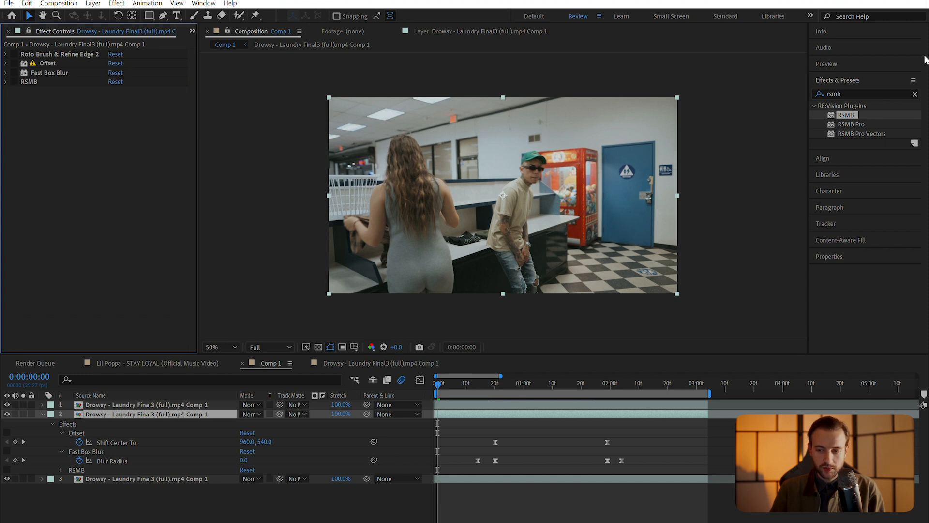
# Apply Turbulent Displace to layer 2 and re-enable Roto Brush & Refine Edge 2
pyautogui.moveTo(867, 95); pyautogui.dragTo(773, 92)
pyautogui.press('BackSpace')
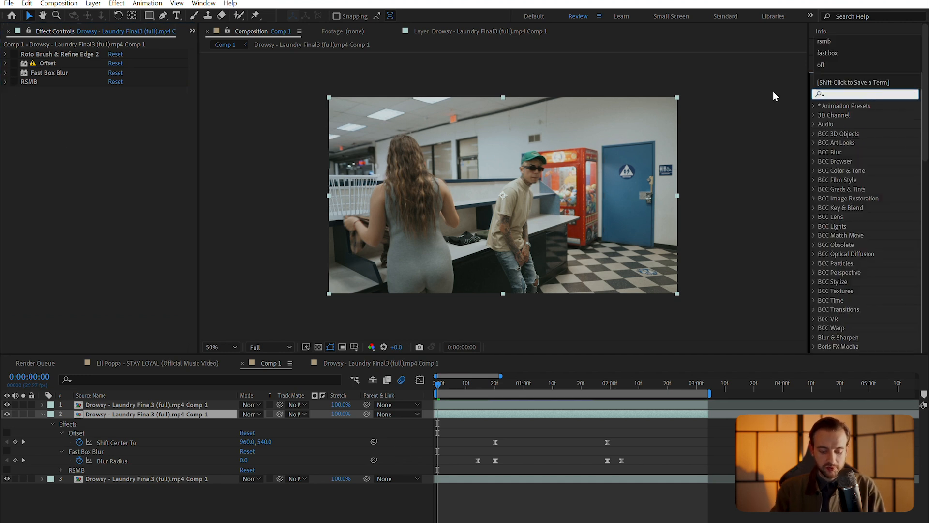
pyautogui.write('turb')
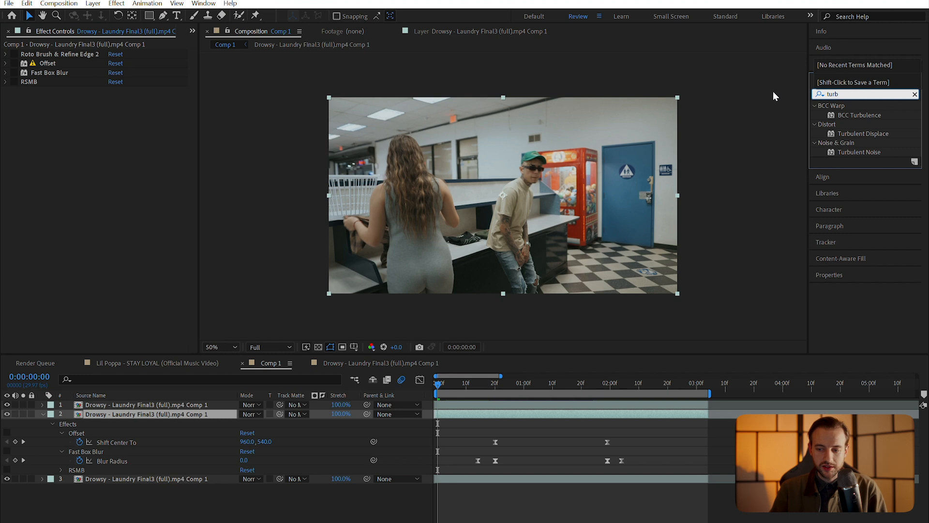
pyautogui.doubleClick(862, 132)
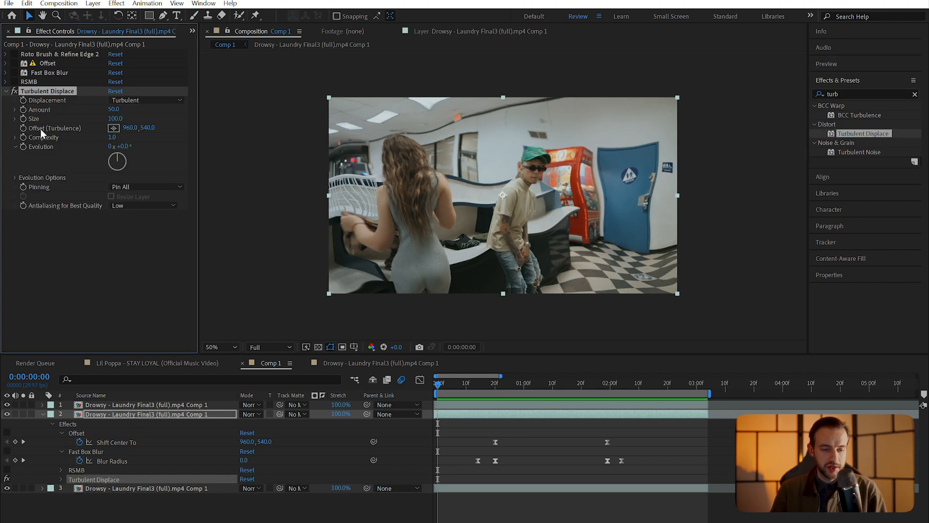
pyautogui.click(15, 55)
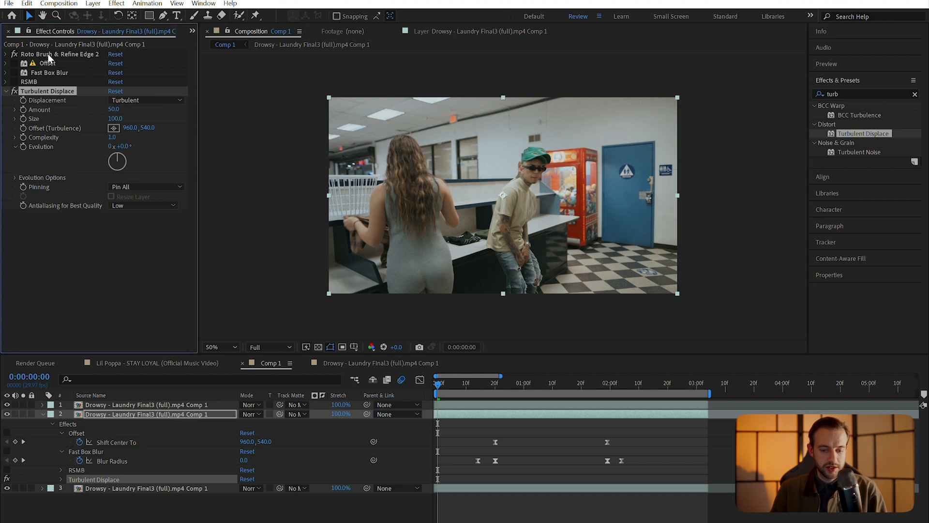
pyautogui.click(518, 420)
pyautogui.moveTo(472, 385); pyautogui.dragTo(541, 384)
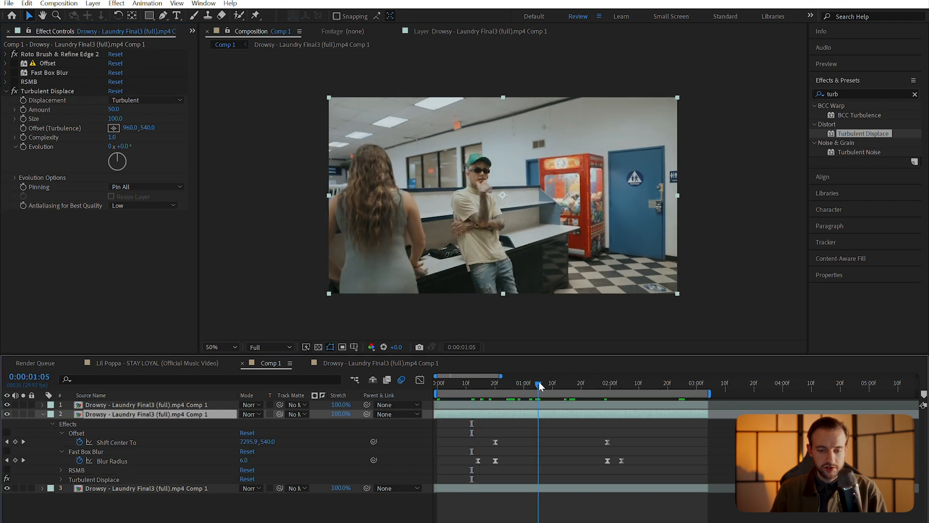
pyautogui.click(461, 385)
# Remove the Offset, Fast Box Blur and RSMB effects from layer 2
pyautogui.click(49, 63)
pyautogui.keyDown('shift'); pyautogui.click(49, 80); pyautogui.keyUp('shift')
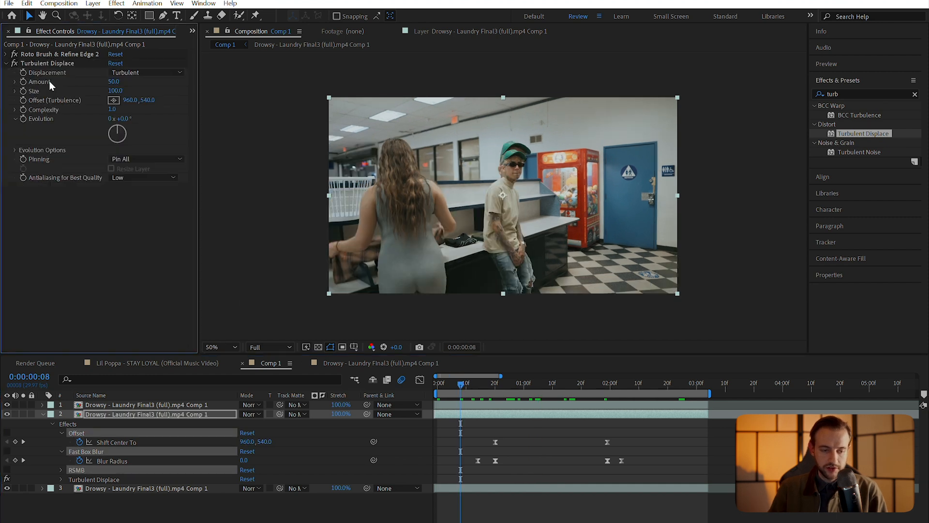
pyautogui.press('Delete')
pyautogui.moveTo(461, 385); pyautogui.dragTo(464, 385)
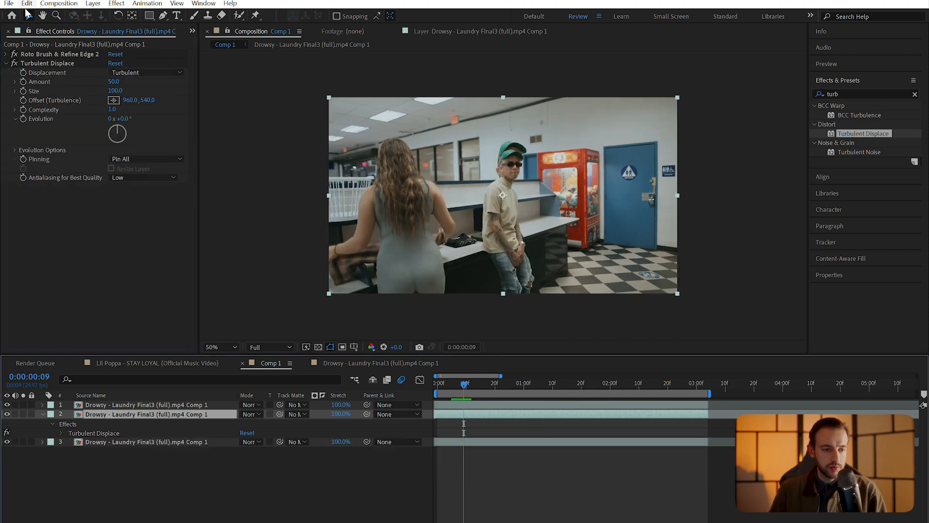
pyautogui.click(24, 77)
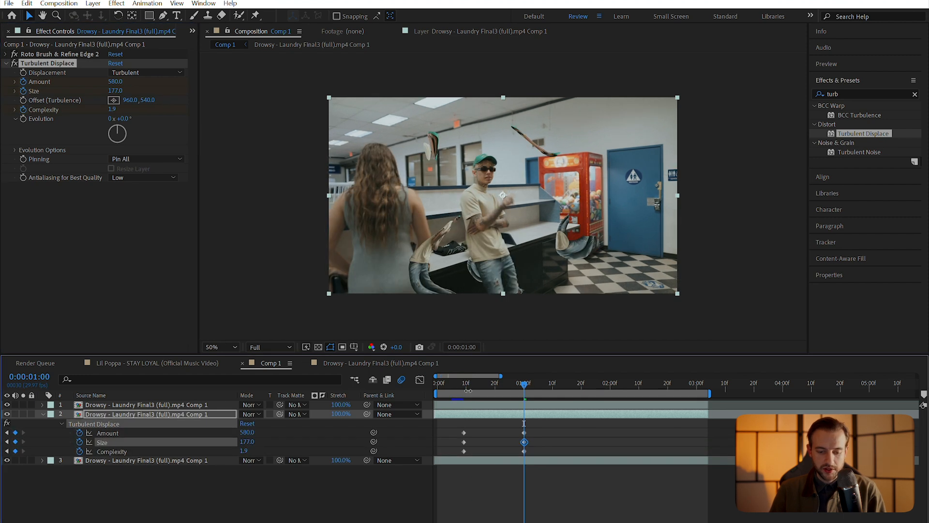
# Key Turbulent Displace Size at 2 at the start of the warp and preview it
pyautogui.click(466, 386)
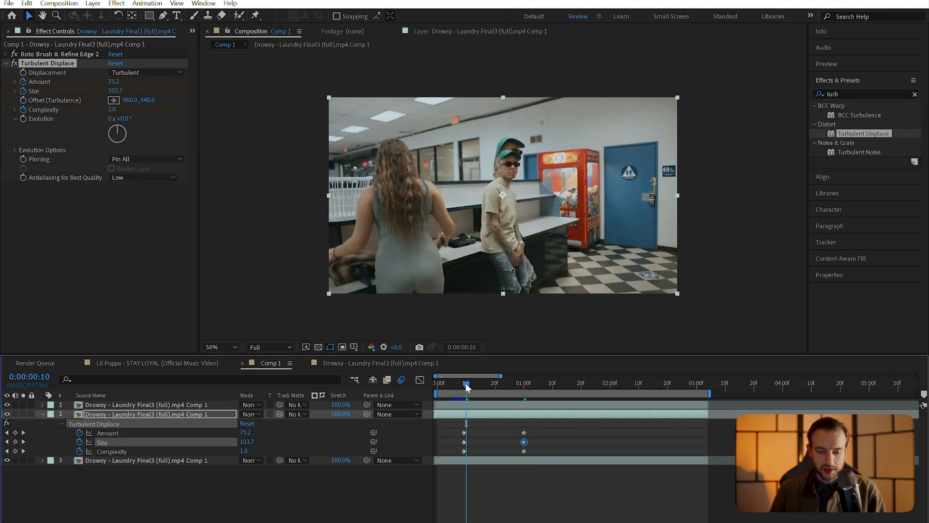
pyautogui.press('space')
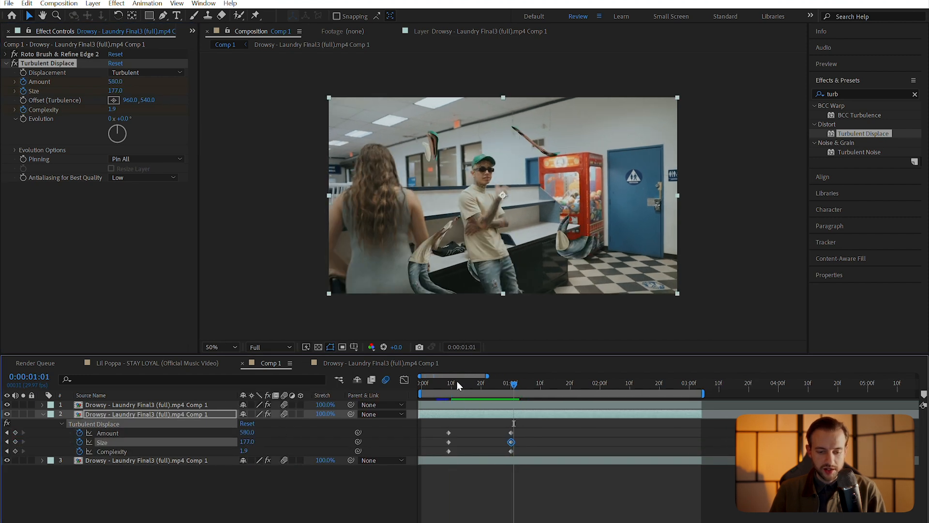
pyautogui.moveTo(451, 382); pyautogui.dragTo(437, 383)
pyautogui.click(208, 504)
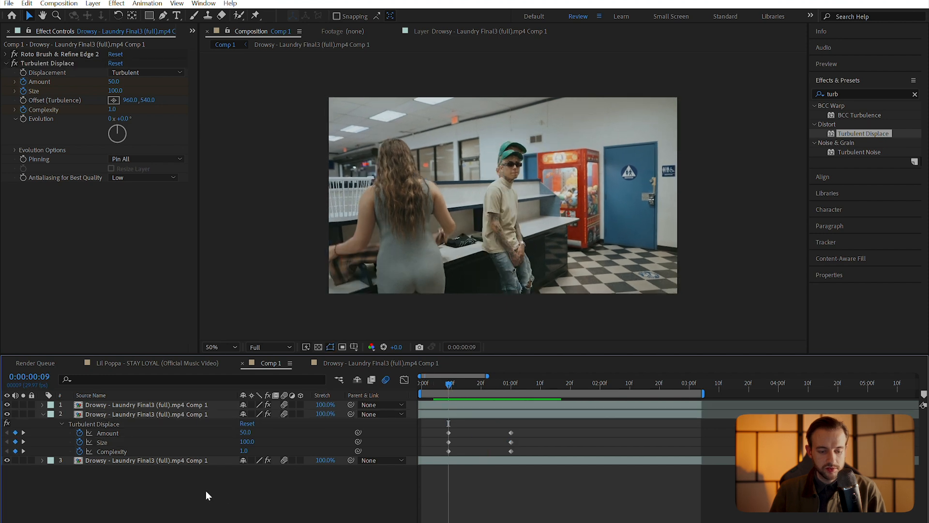
pyautogui.write('2')
pyautogui.press('Return')
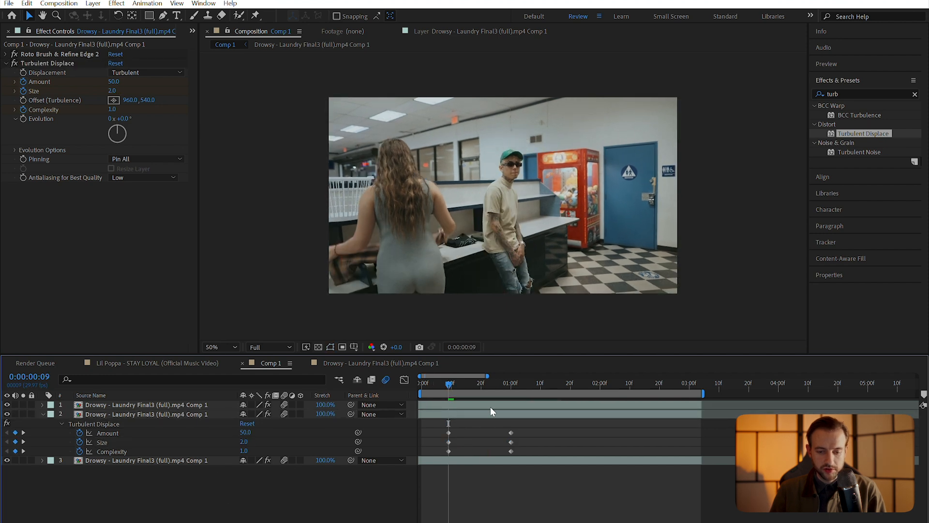
pyautogui.press('space')
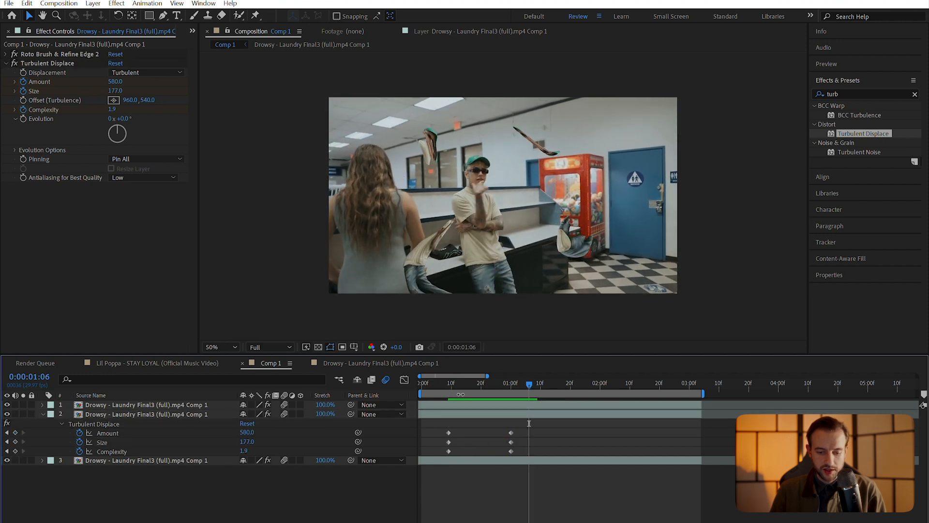
pyautogui.click(449, 385)
pyautogui.click(817, 96)
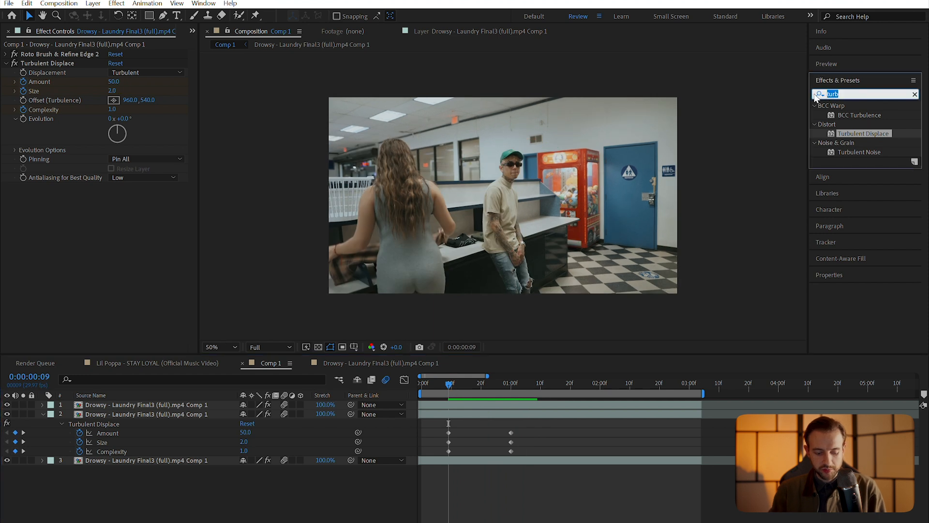
# Apply Deep Glow to layer 2 with Exposure 0.10 and Radius 300
pyautogui.write('deep')
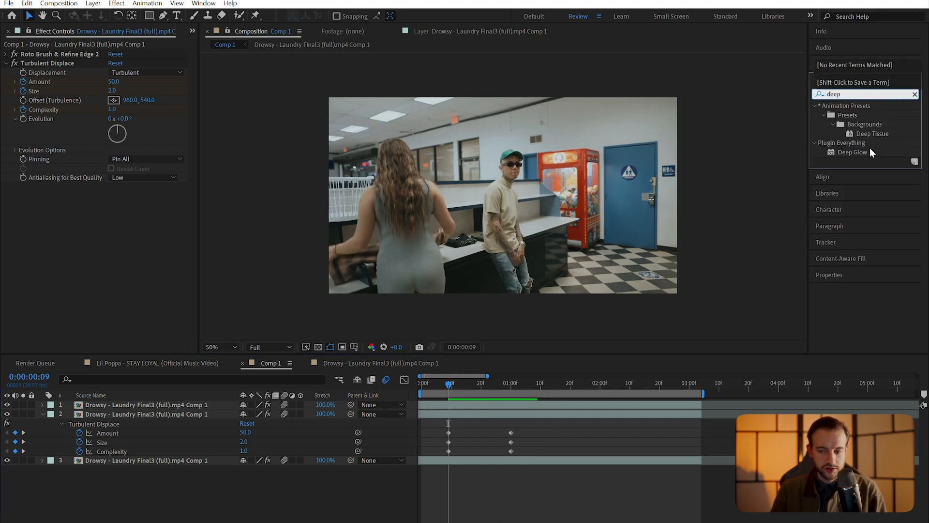
pyautogui.doubleClick(856, 152)
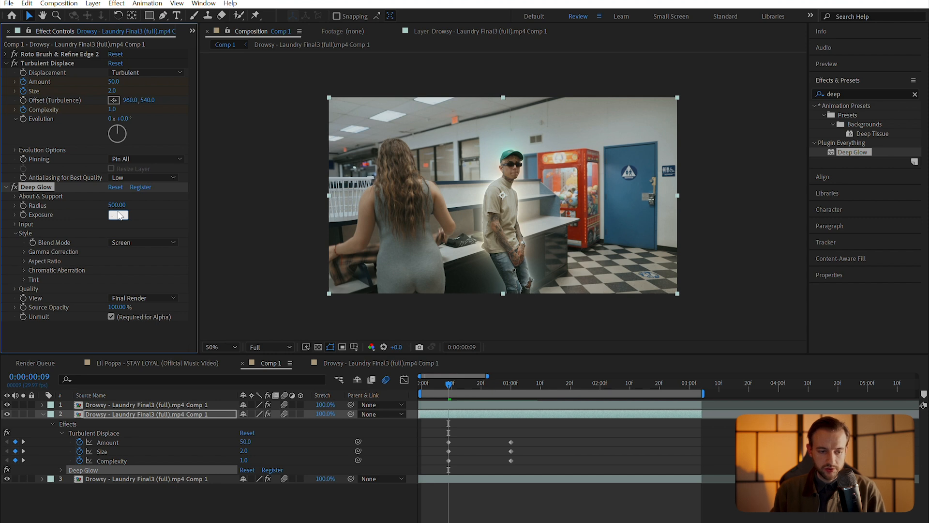
pyautogui.hotkey('shift', 'Tab')
pyautogui.write('300')
pyautogui.press('Return')
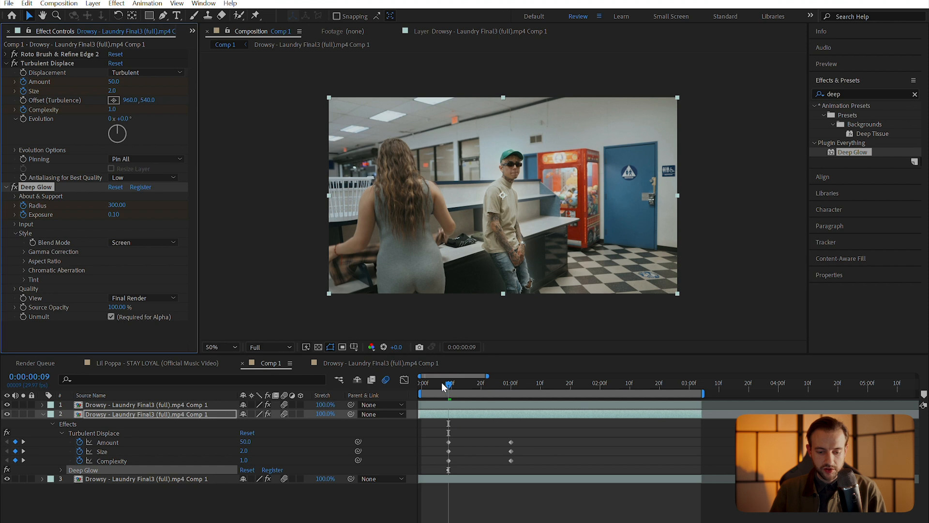
# Keyframe Deep Glow Exposure to 0 before the warp and again after its peak
pyautogui.moveTo(442, 383); pyautogui.dragTo(438, 383)
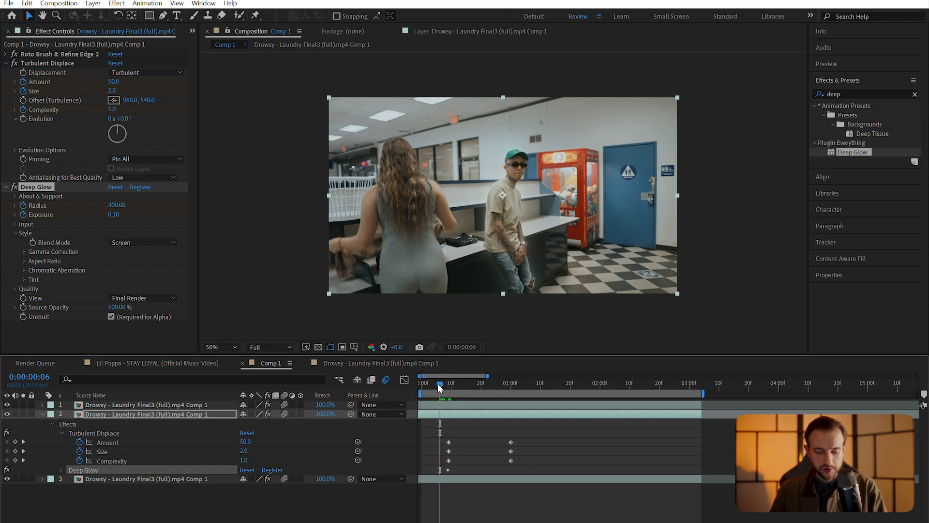
pyautogui.press('u')
pyautogui.moveTo(439, 383); pyautogui.dragTo(437, 384)
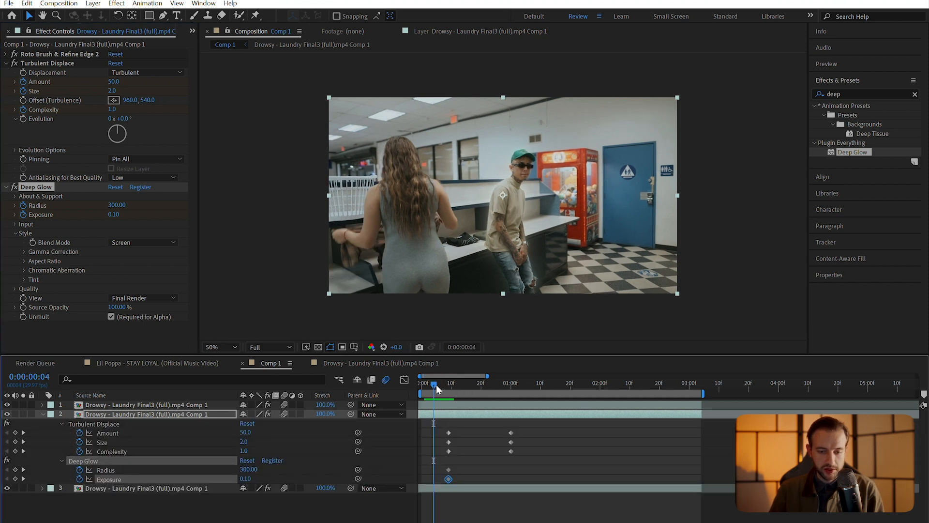
pyautogui.moveTo(437, 385); pyautogui.dragTo(437, 384)
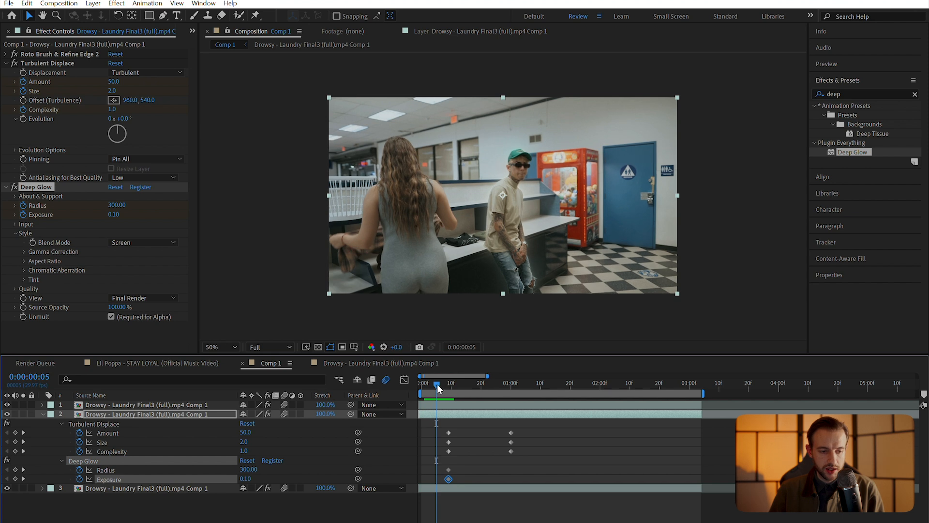
pyautogui.click(114, 214)
pyautogui.write('0')
pyautogui.press('Return')
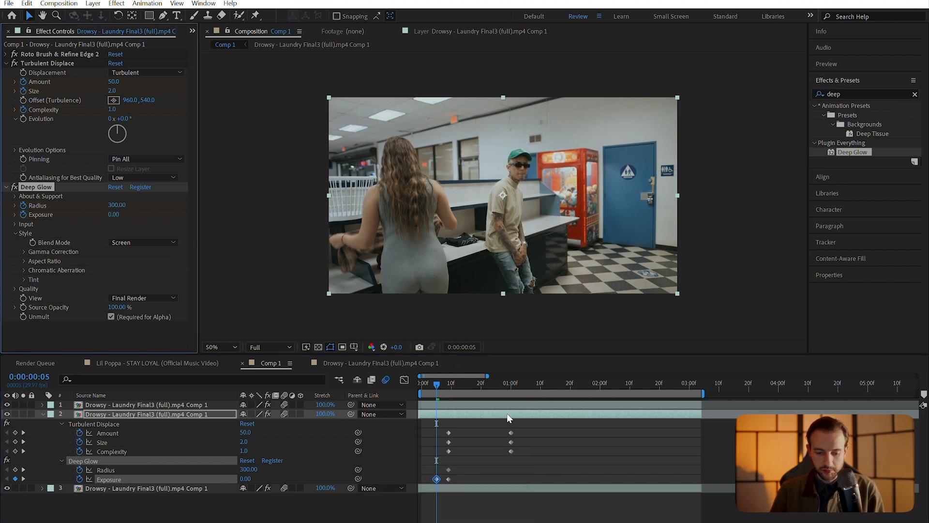
pyautogui.moveTo(517, 385); pyautogui.dragTo(511, 386)
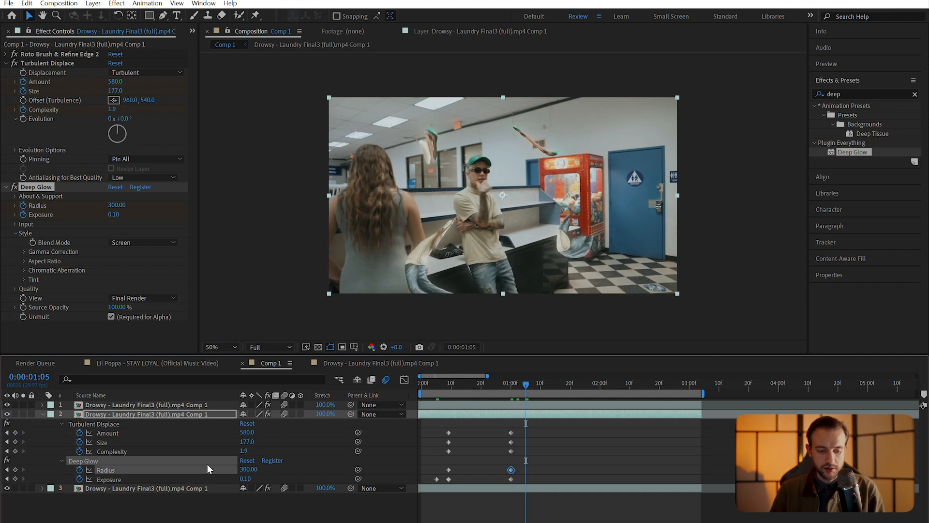
pyautogui.click(246, 479)
pyautogui.write('0')
pyautogui.press('Return')
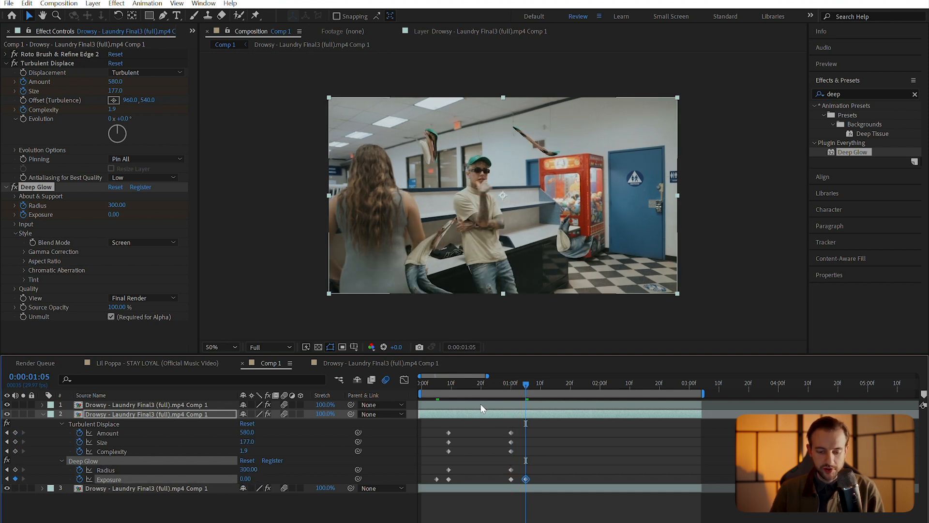
pyautogui.click(442, 385)
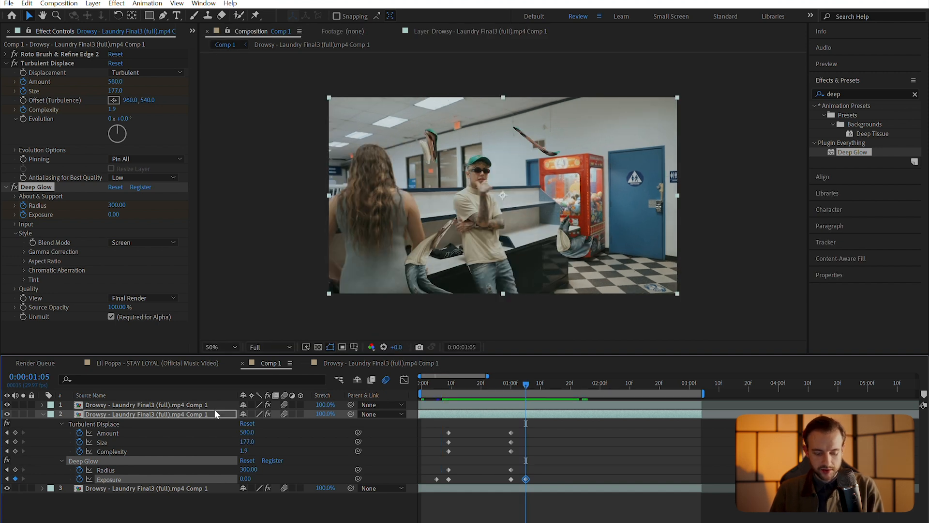
# Fade the clone layer's opacity from 100% at 1:05 to 0% at 1:10 with easy ease
pyautogui.press('t')
pyautogui.click(70, 423)
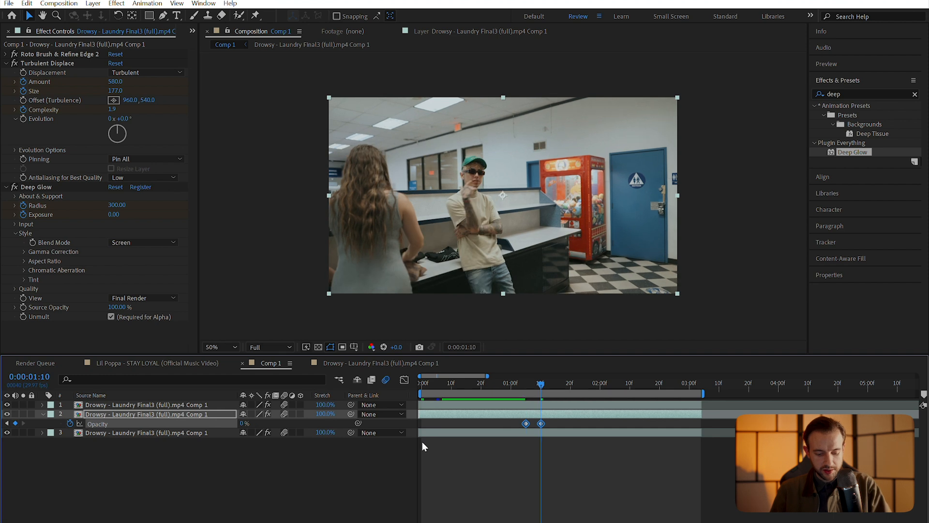
pyautogui.press('F9')
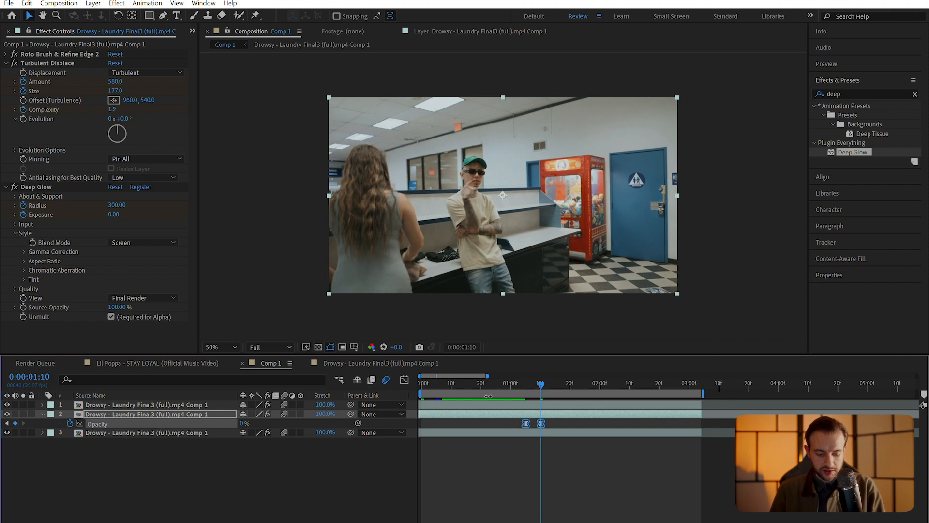
pyautogui.press('u')
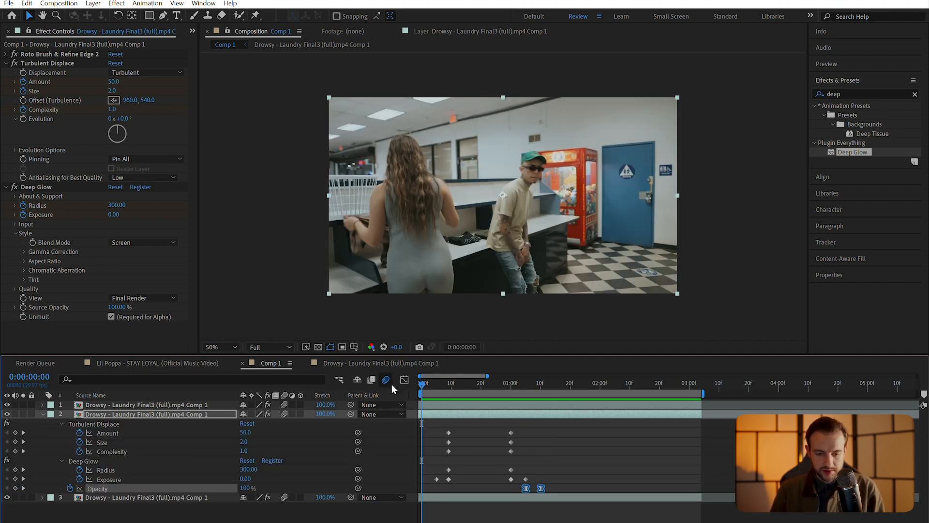
pyautogui.press('space')
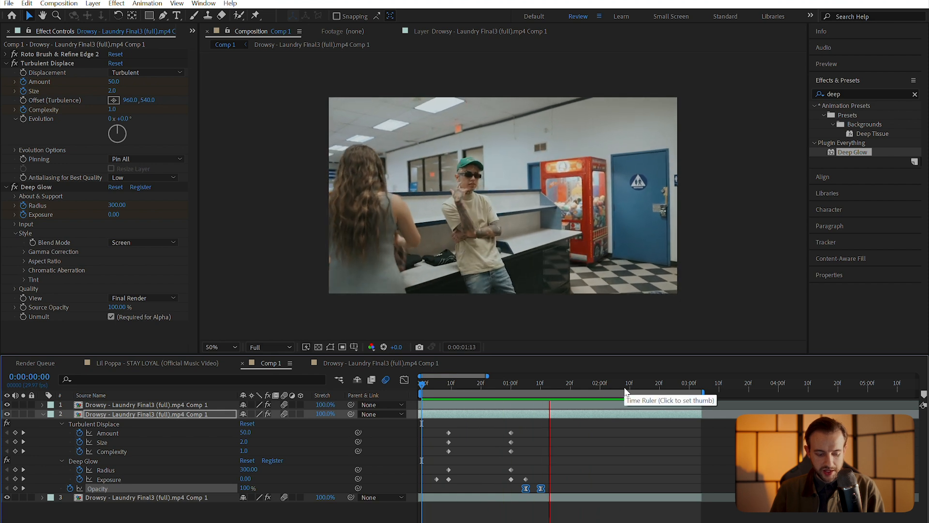
pyautogui.press('space')
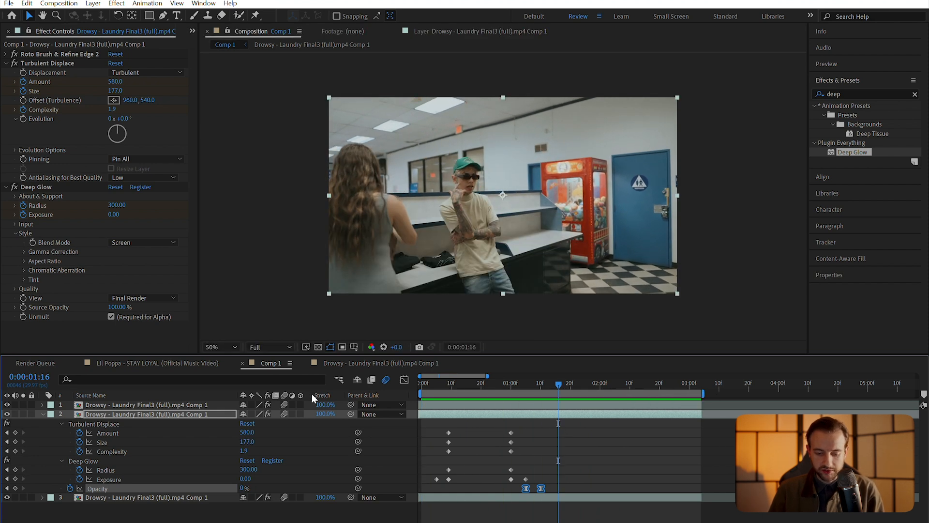
# Add liquid gradiant.mp4 from the stock video folder as a layer below the man's layer
pyautogui.moveTo(442, 522)
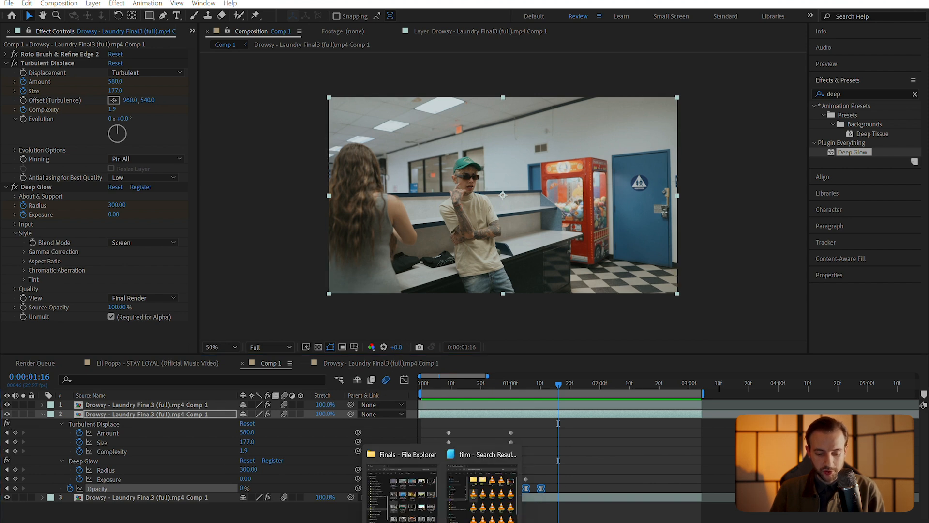
pyautogui.click(483, 514)
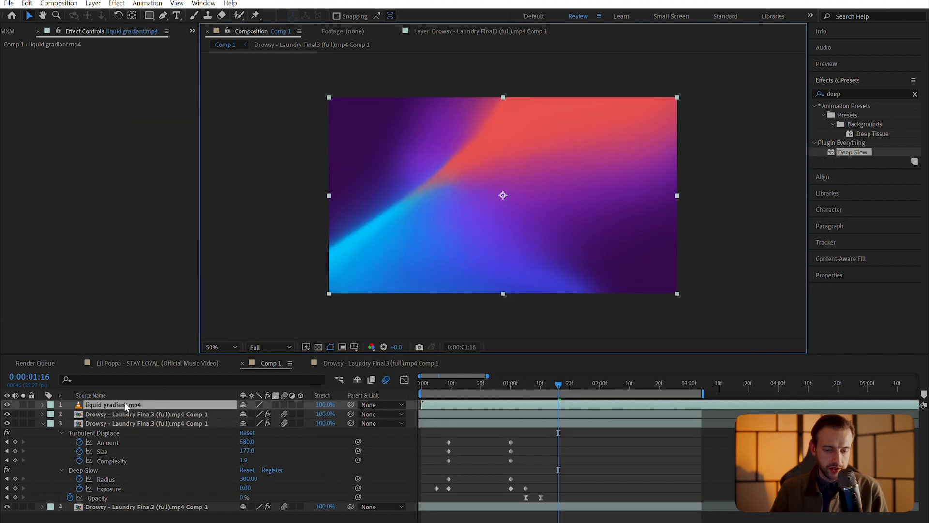
pyautogui.click(124, 405)
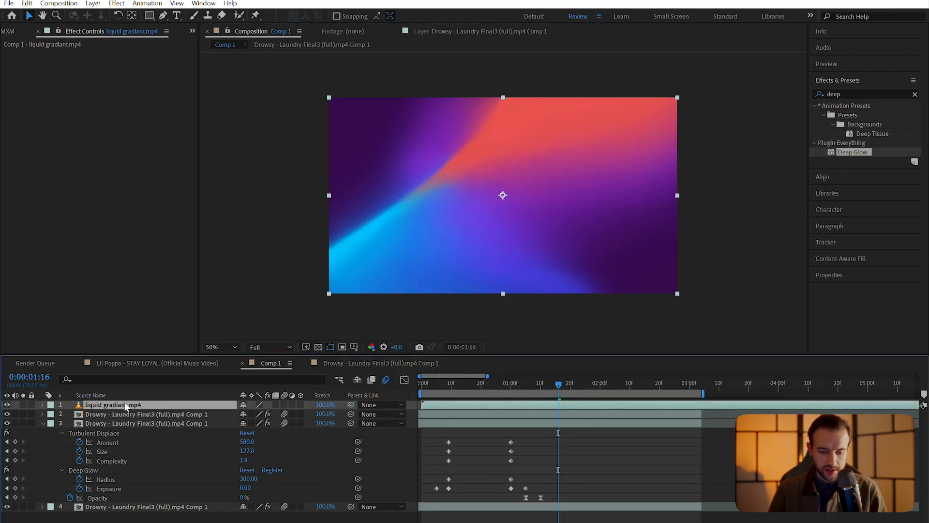
pyautogui.moveTo(124, 405); pyautogui.dragTo(130, 422)
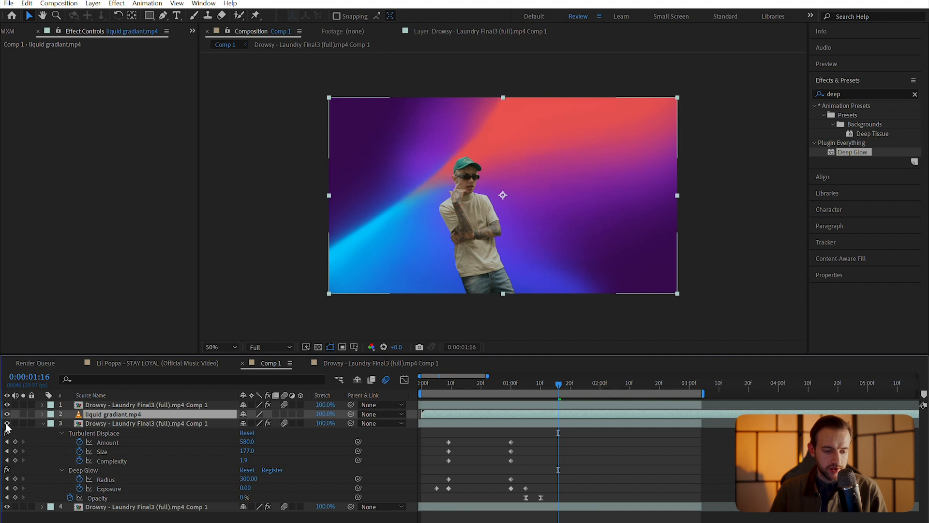
# Copy Turbulent Displace and Deep Glow from the warped clone layer onto the liquid gradient layer
pyautogui.click(118, 424)
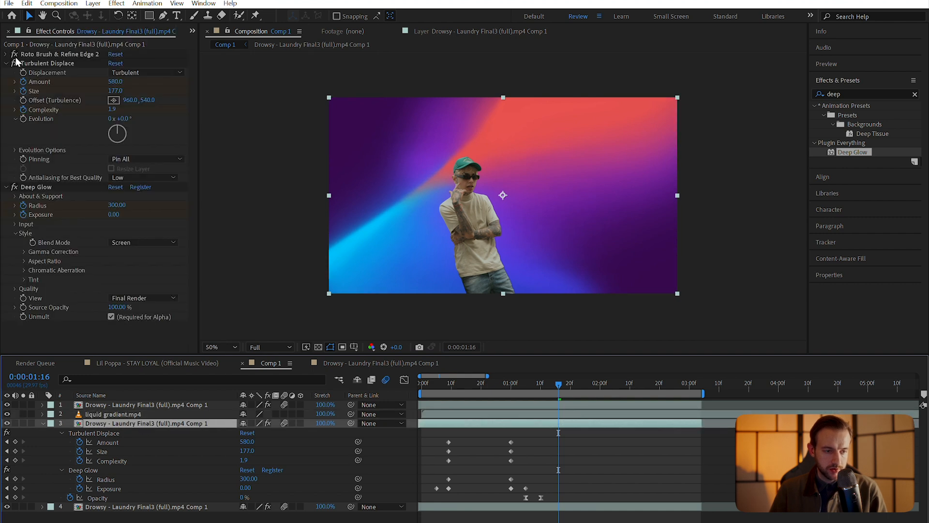
pyautogui.click(7, 63)
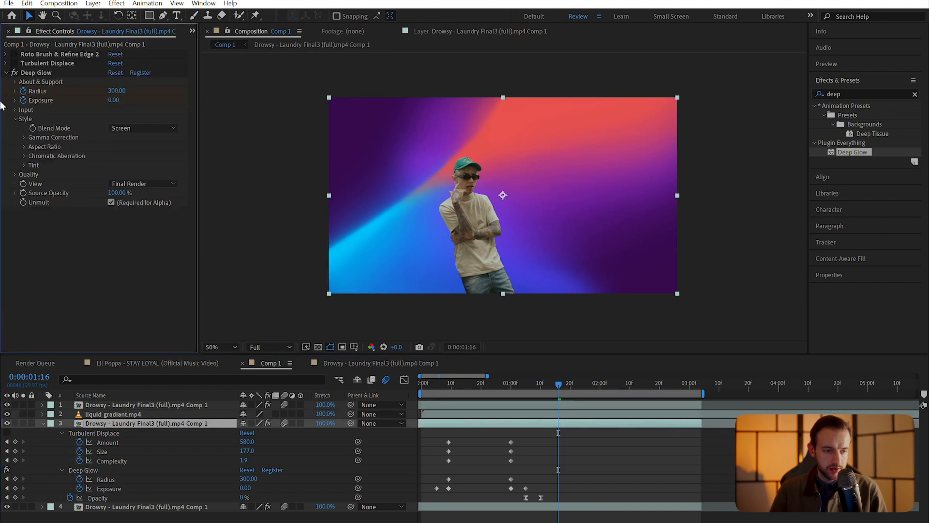
pyautogui.click(7, 73)
pyautogui.click(57, 64)
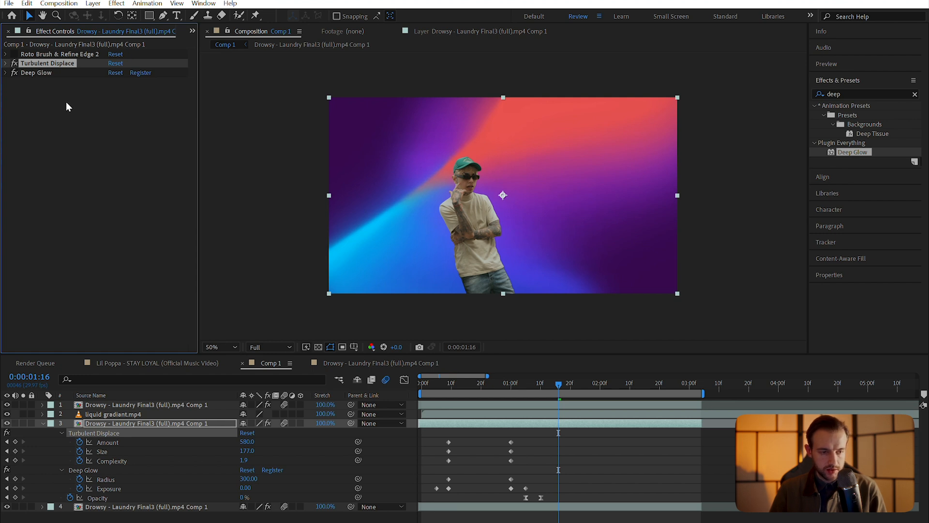
pyautogui.keyDown('ctrl'); pyautogui.click(56, 72); pyautogui.keyUp('ctrl')
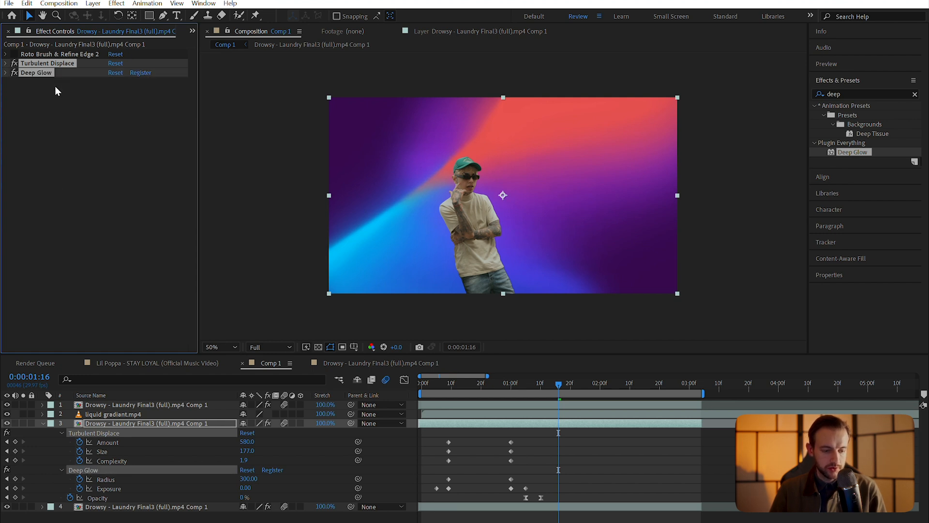
pyautogui.click(148, 414)
pyautogui.hotkey('ctrl', 'v')
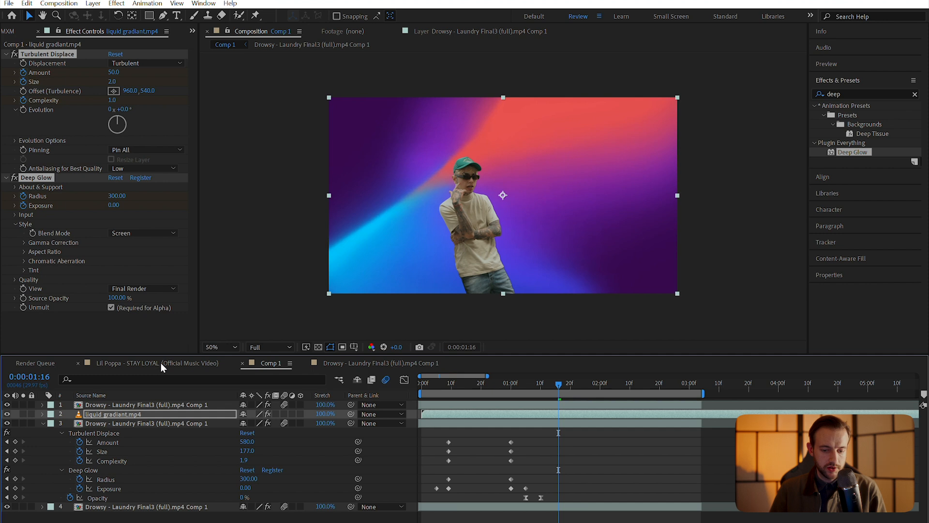
# Set the gradient's turbulence Size to 56, Complexity to 10 and raise the displacement Amount
pyautogui.moveTo(245, 442); pyautogui.dragTo(258, 448)
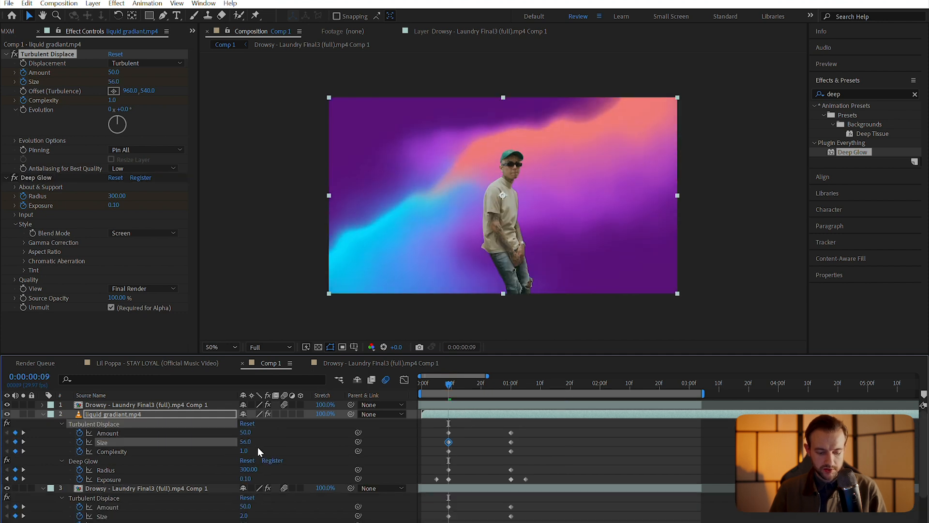
pyautogui.press('s')
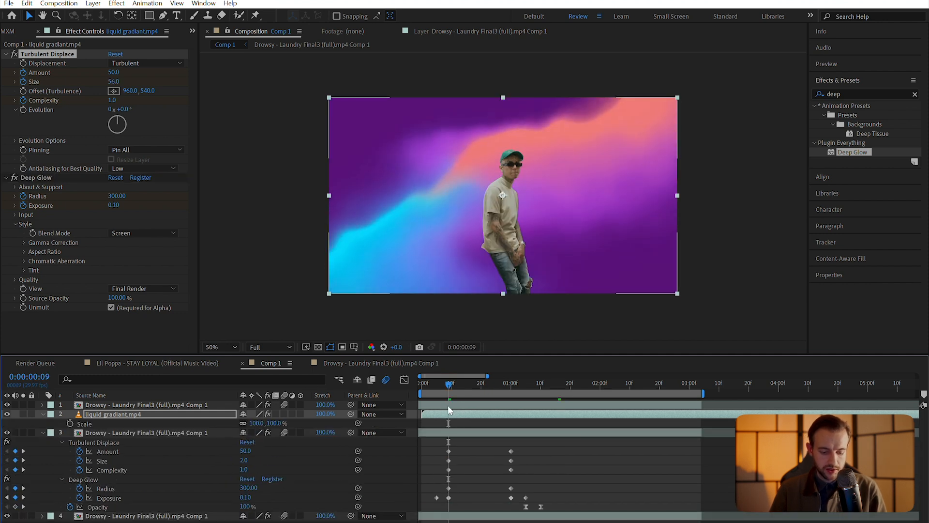
pyautogui.press('u')
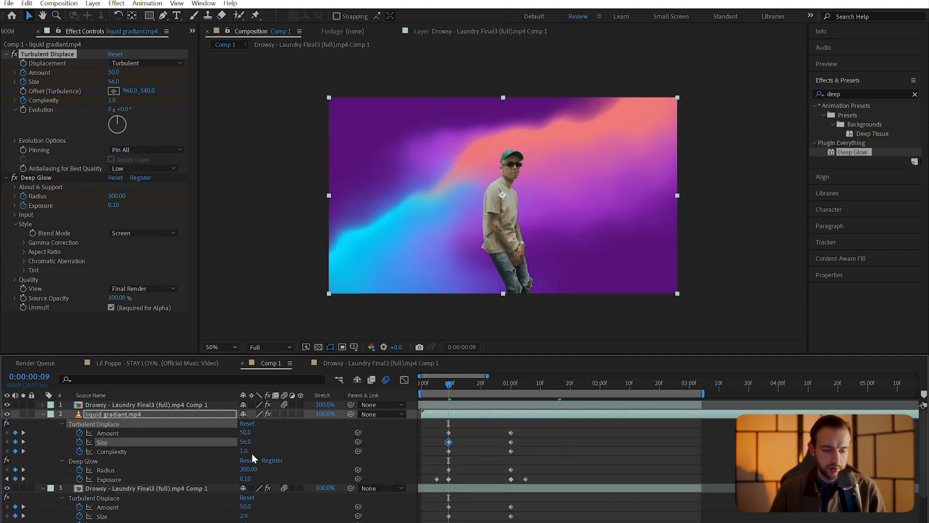
pyautogui.moveTo(246, 451); pyautogui.dragTo(480, 429)
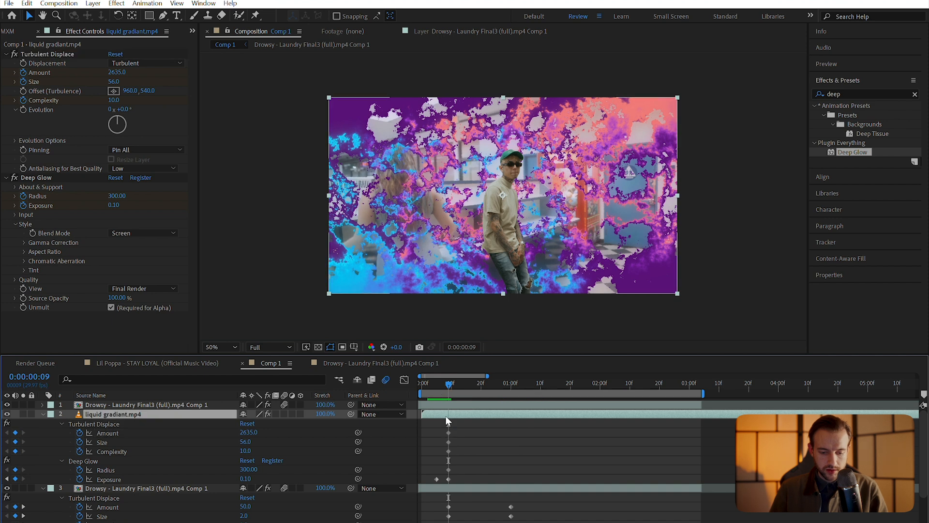
# Shift the gradient's keyframes from frame 9 to about one second and preview the warp around 1:11
pyautogui.moveTo(440, 420); pyautogui.dragTo(512, 474)
pyautogui.click(471, 437)
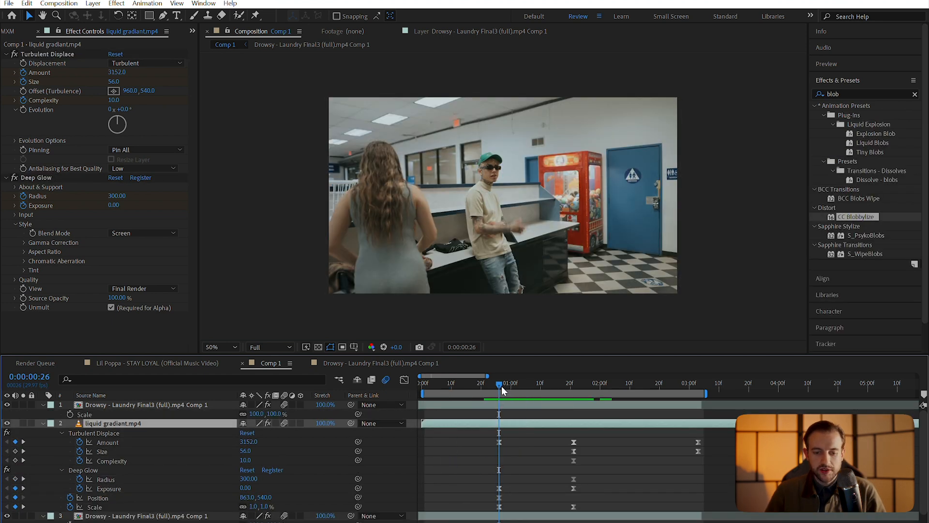
pyautogui.moveTo(501, 385); pyautogui.dragTo(547, 382)
pyautogui.press('space')
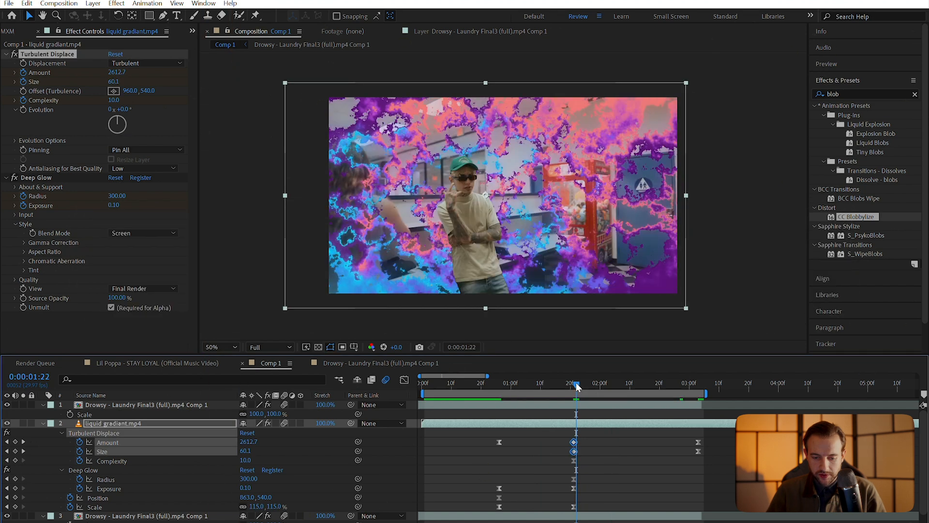
pyautogui.moveTo(577, 387); pyautogui.dragTo(529, 394)
pyautogui.click(858, 95)
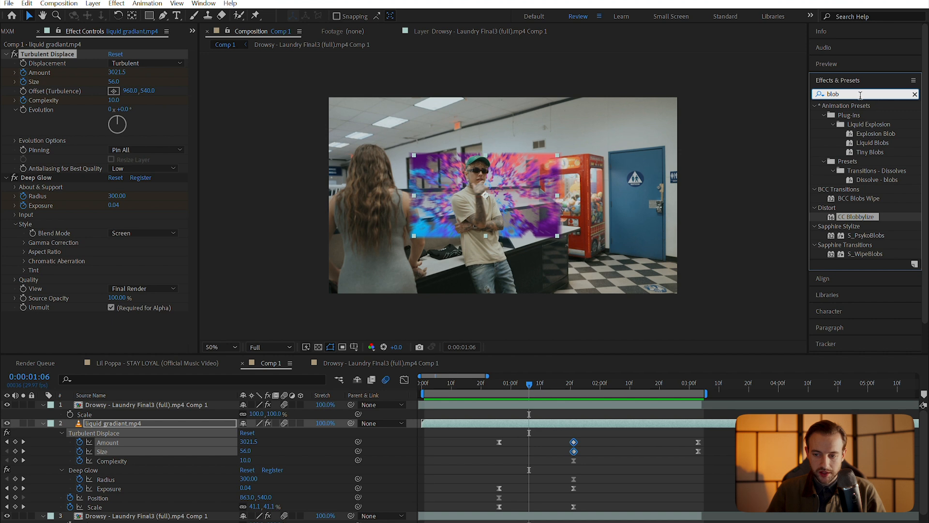
# Apply CC Blobbylize to the liquid gradient layer and raise Cut Away to hide the blobs
pyautogui.moveTo(861, 222); pyautogui.dragTo(194, 424)
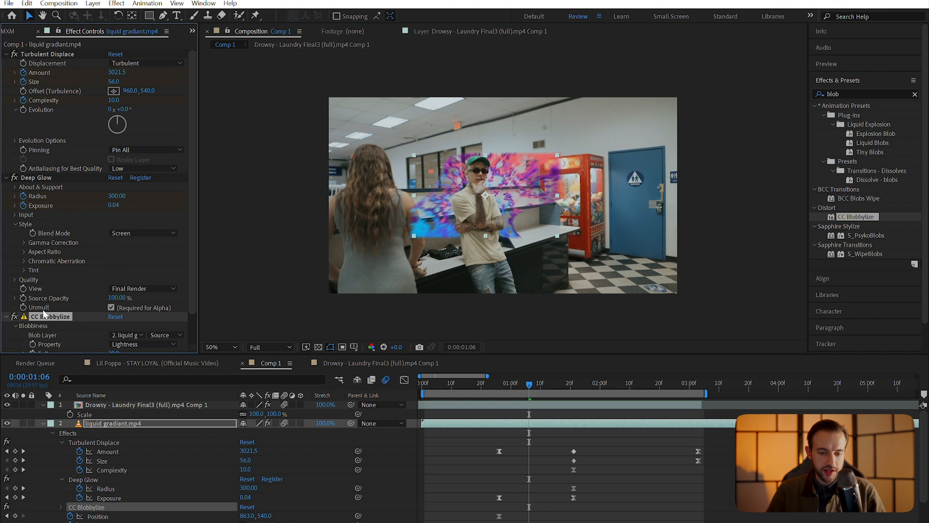
pyautogui.scroll(-1, 14, 325)
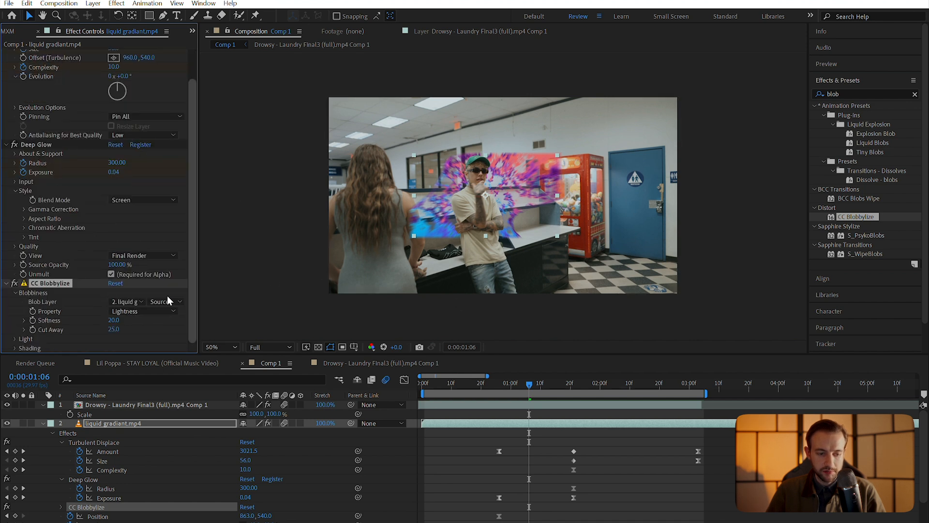
pyautogui.moveTo(118, 330)
pyautogui.mouseDown()
pyautogui.moveTo(147, 327)
pyautogui.moveTo(126, 330)
pyautogui.moveTo(135, 330)
pyautogui.mouseUp()
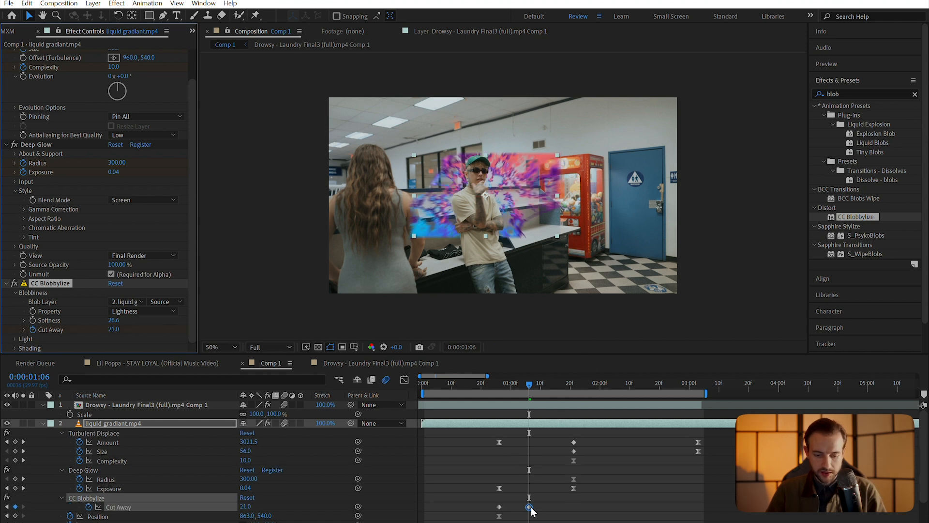
# Move the Cut Away keyframe later and scrub the blob transition between 0:26 and 1:21
pyautogui.moveTo(530, 506); pyautogui.dragTo(593, 506)
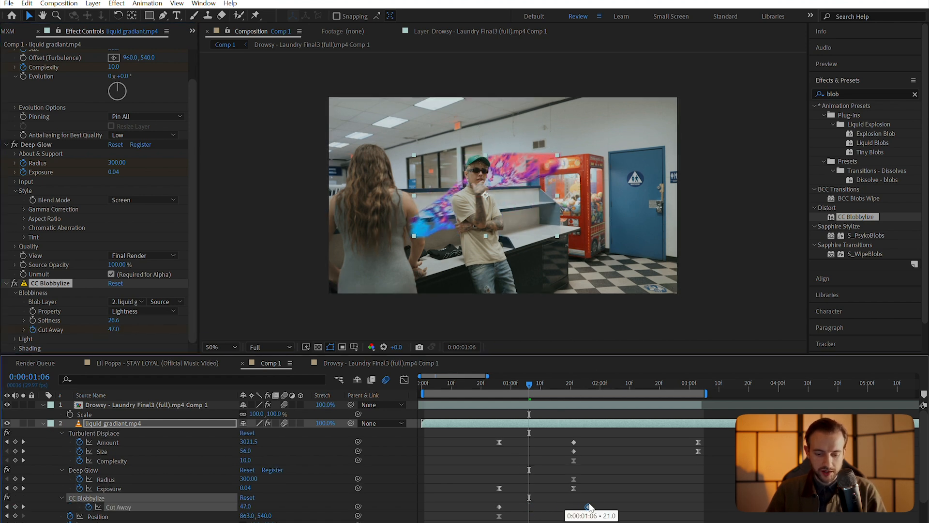
pyautogui.click(568, 387)
pyautogui.moveTo(569, 391); pyautogui.dragTo(576, 392)
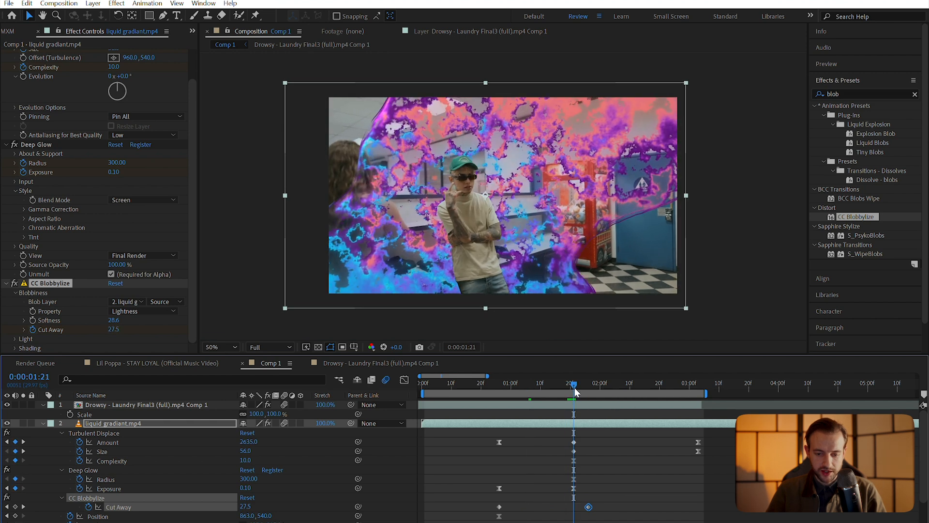
pyautogui.moveTo(576, 389); pyautogui.dragTo(500, 394)
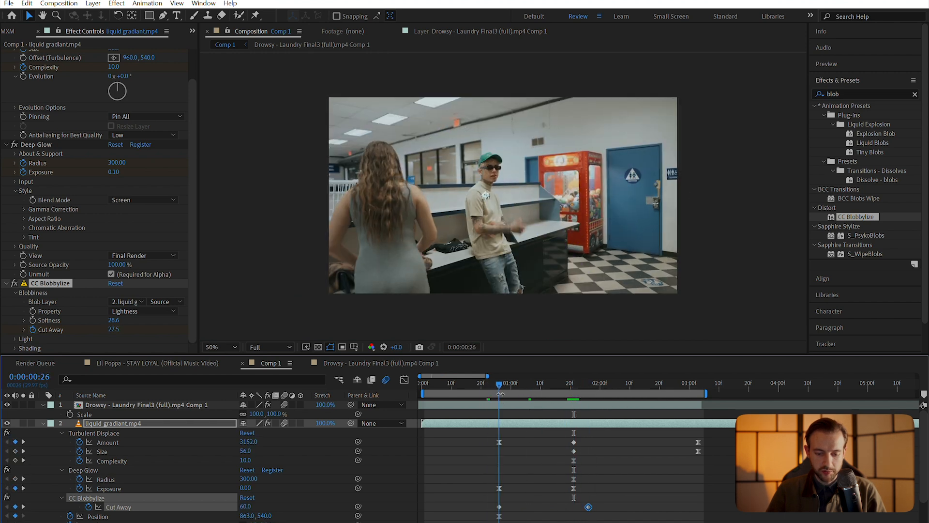